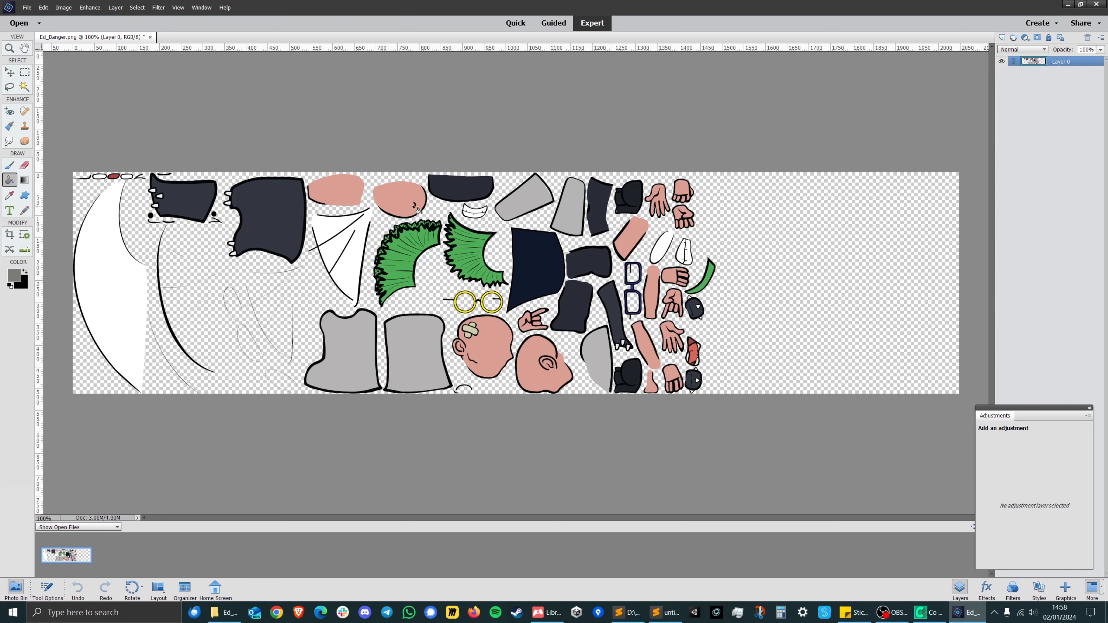
Compare the Ed_Banger sprite sheet with the green-haired character in the Co OPERATION level, then return to the image editor.
{"action": "left_click", "coordinate": [929, 612]}
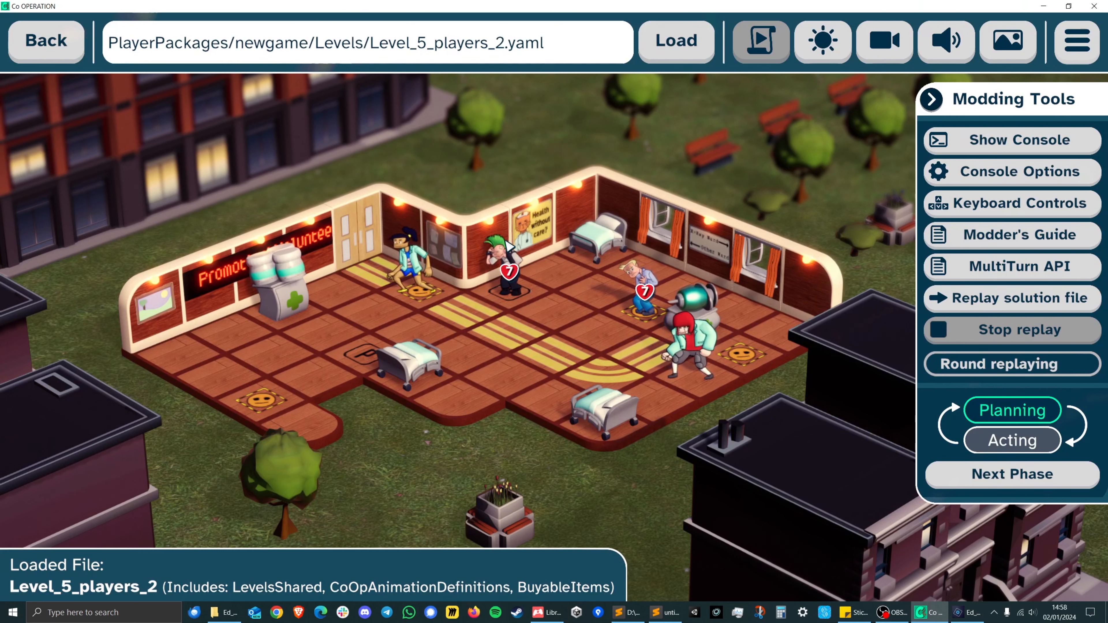
{"action": "left_click", "coordinate": [973, 618]}
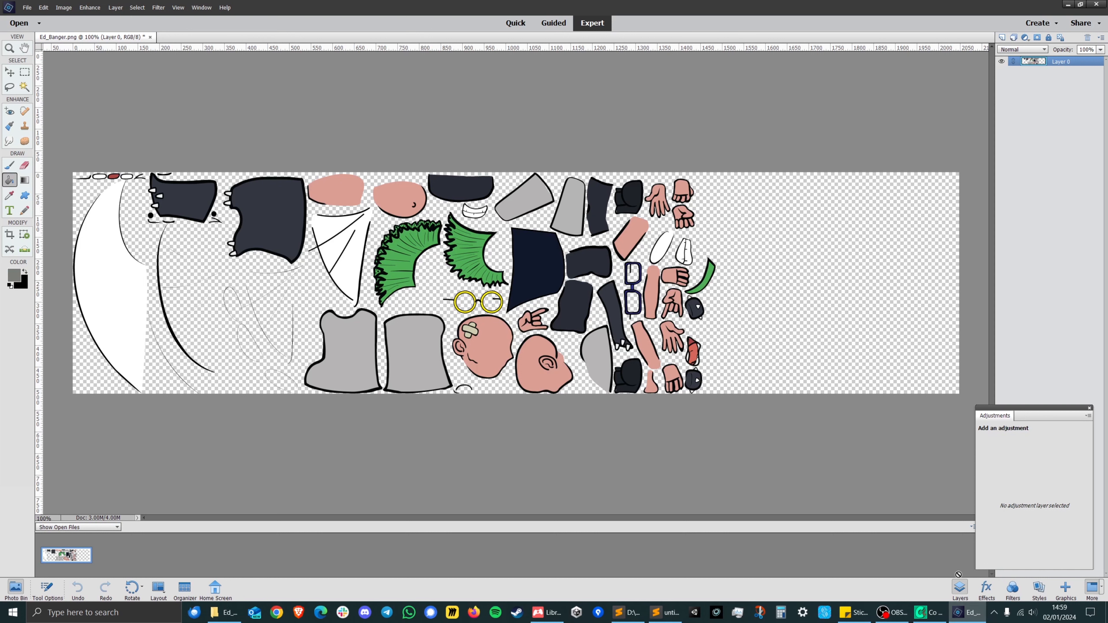
{"action": "left_click", "coordinate": [931, 613]}
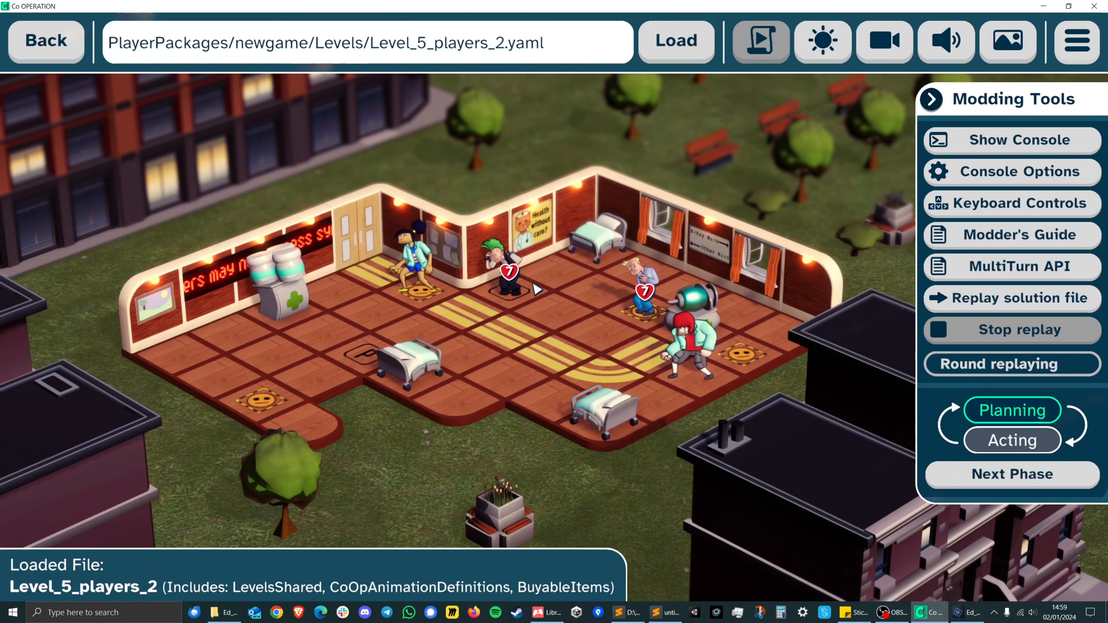
{"action": "left_click", "coordinate": [966, 612]}
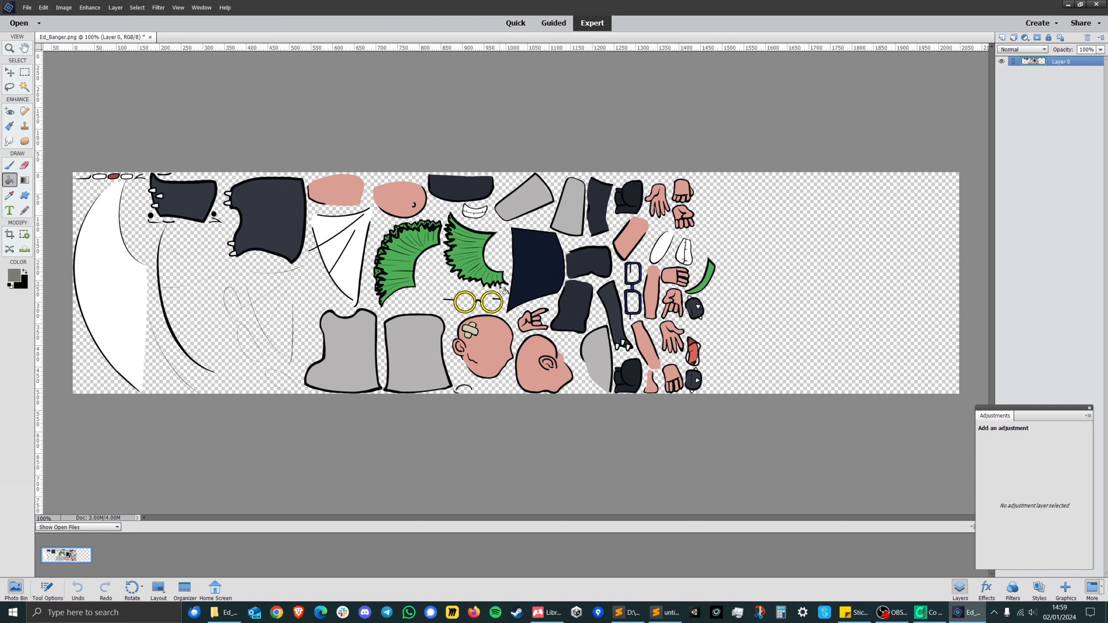
Duplicate Layer 0 as "Layer 0 copy" in the same Ed_Banger.png document.
{"action": "right_click", "coordinate": [1067, 65]}
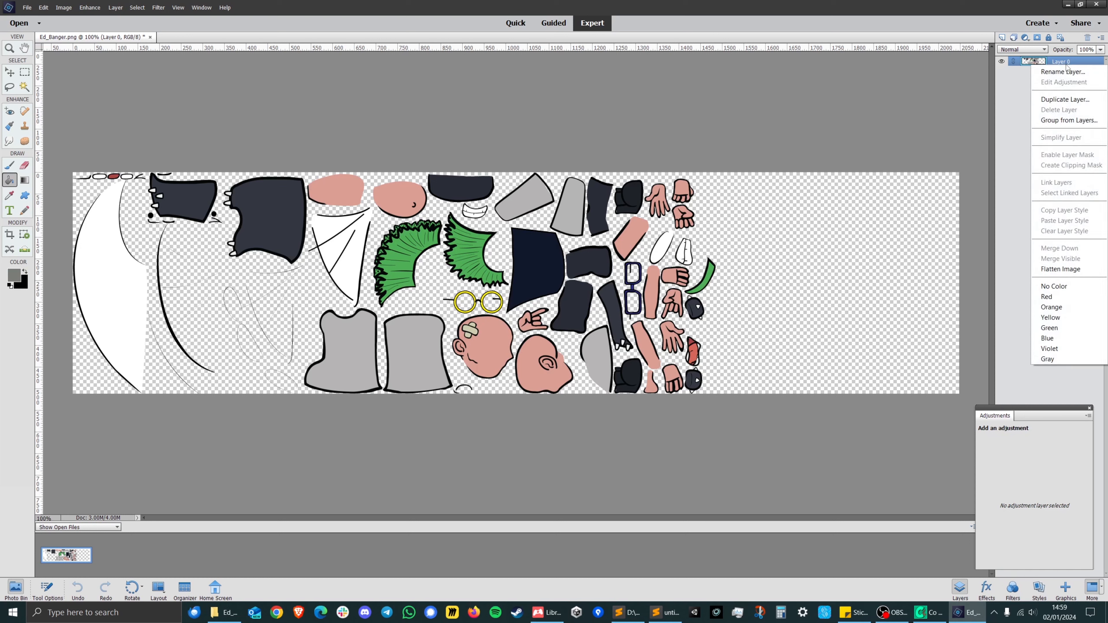
{"action": "left_click", "coordinate": [1065, 99]}
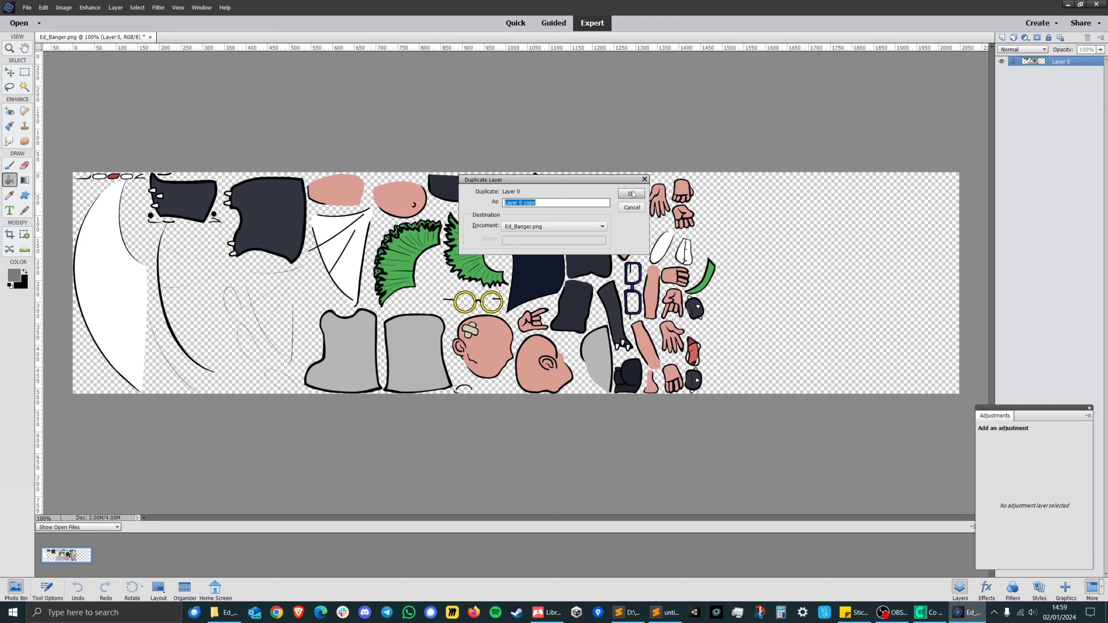
{"action": "left_click", "coordinate": [632, 193]}
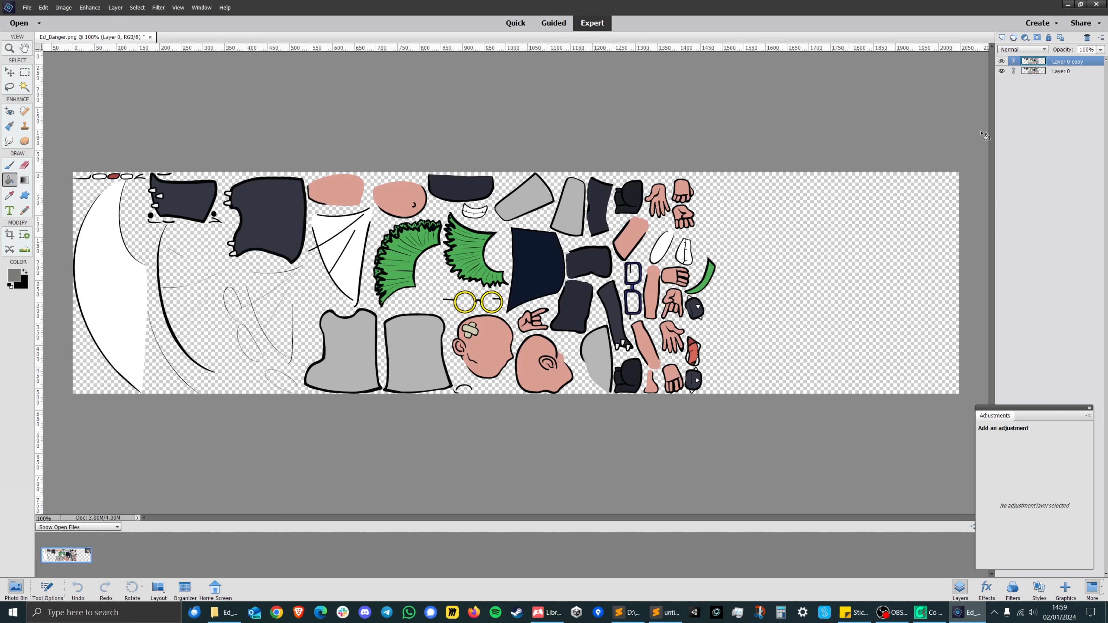
Lower the opacity of the original Layer 0 to 23% and make Layer 0 copy the active layer.
{"action": "left_click", "coordinate": [1058, 72]}
{"action": "left_click", "coordinate": [1101, 50]}
{"action": "left_click_drag", "start_coordinate": [1102, 60], "coordinate": [1069, 66]}
{"action": "left_click", "coordinate": [1039, 113]}
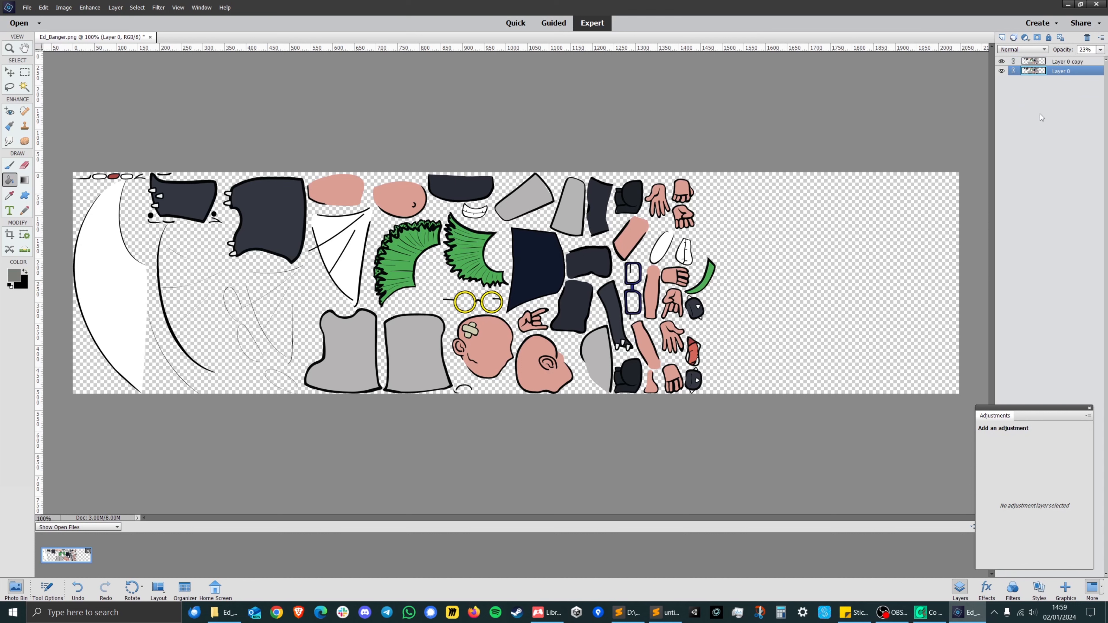
{"action": "left_click", "coordinate": [1058, 62]}
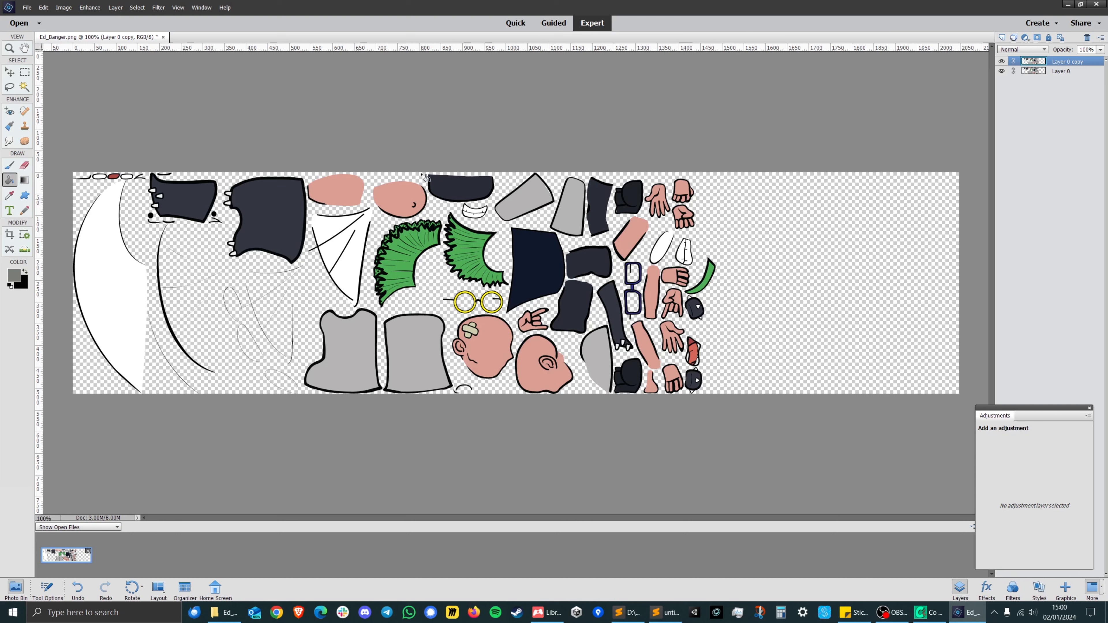
Sample the pink skin colour from the head with the plaster as the foreground colour.
{"action": "left_click", "coordinate": [9, 166]}
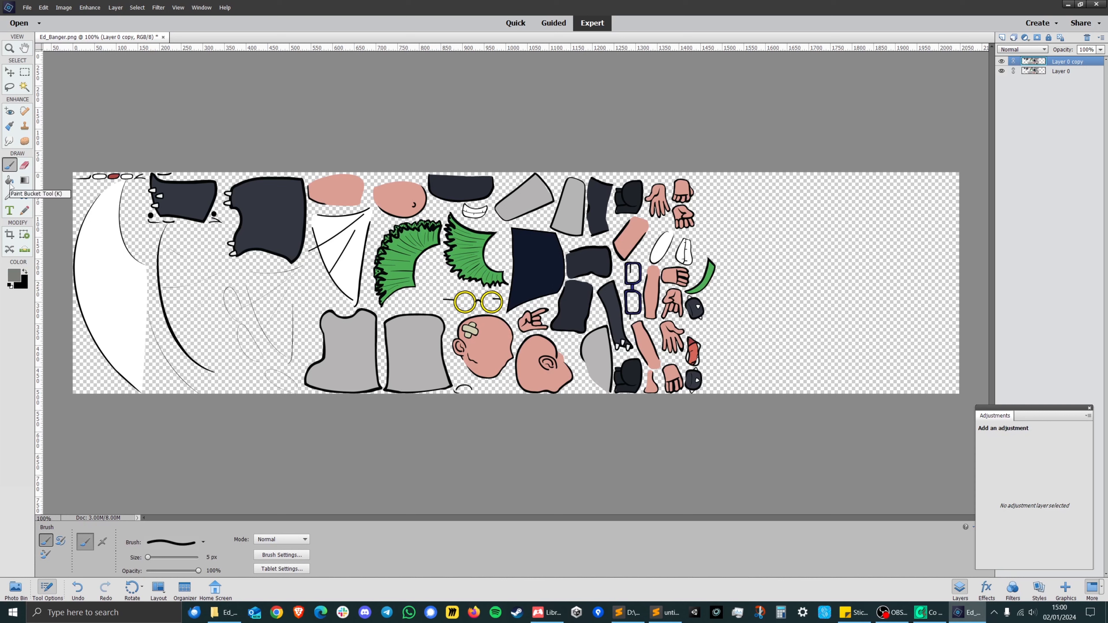
{"action": "left_click", "coordinate": [10, 195]}
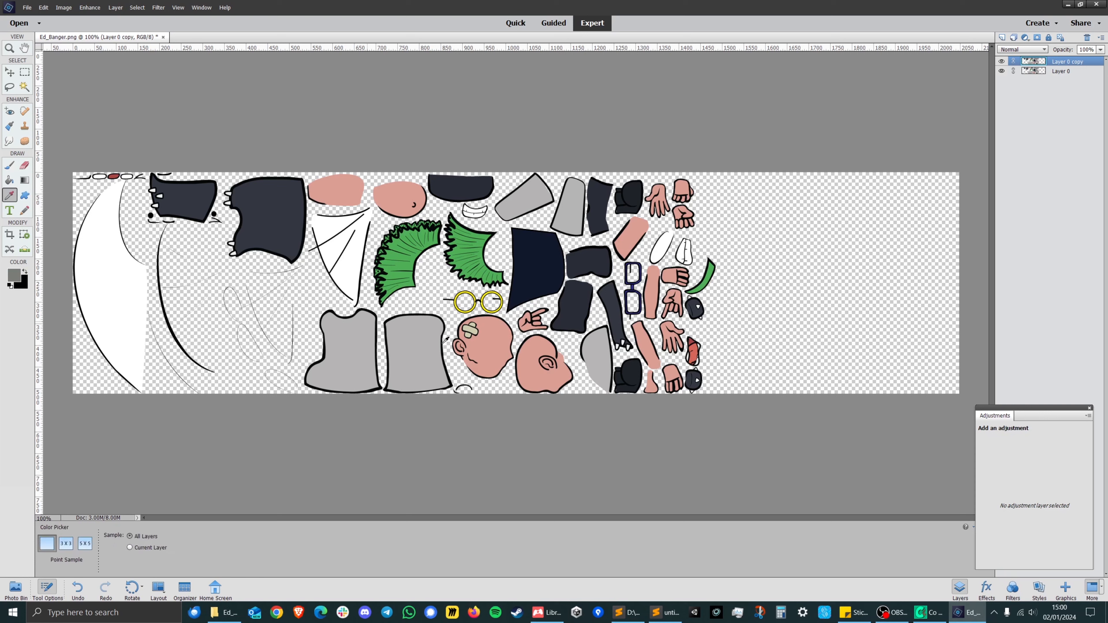
{"action": "left_click", "coordinate": [502, 338]}
Shift the foreground colour's hue from pink towards orange and choose a light tan shade.
{"action": "left_click", "coordinate": [15, 277]}
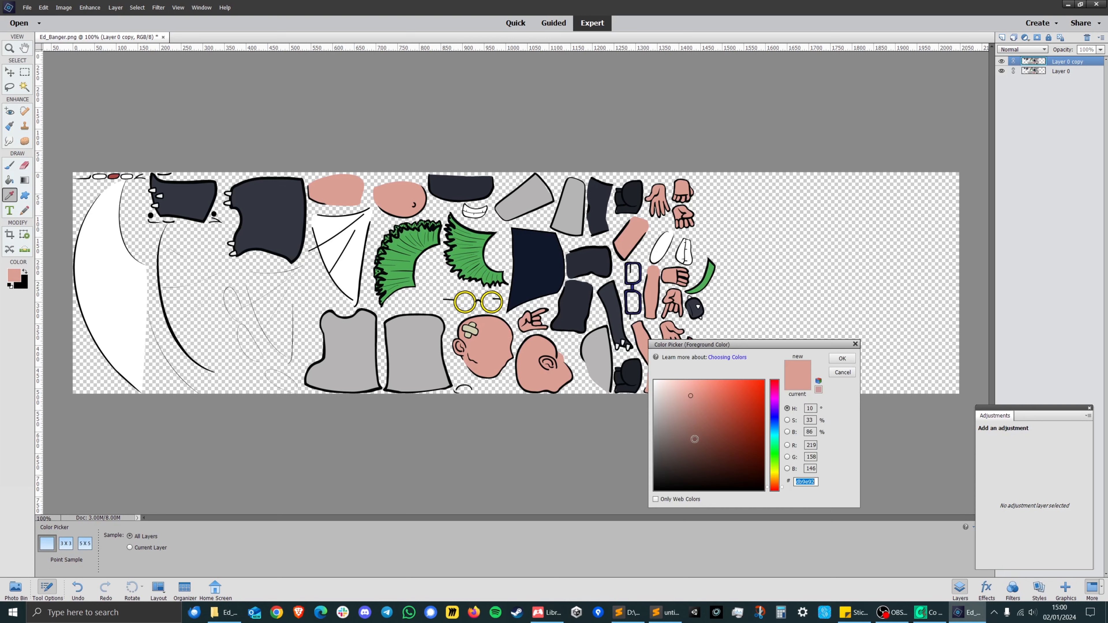
{"action": "left_click", "coordinate": [774, 482]}
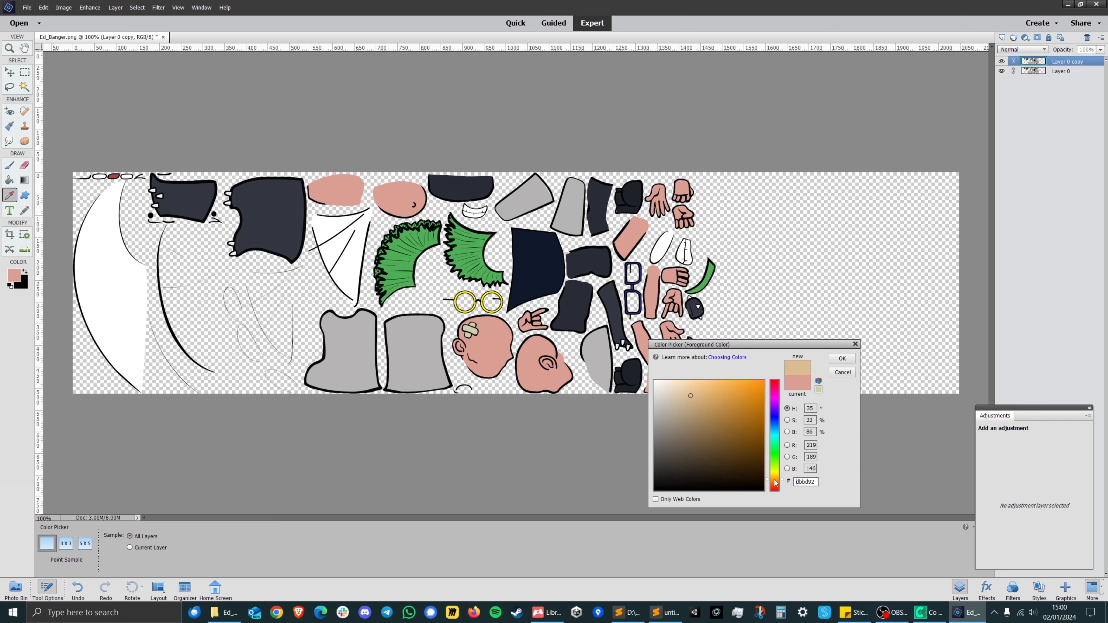
{"action": "left_click", "coordinate": [712, 402]}
{"action": "left_click", "coordinate": [709, 394]}
{"action": "left_click", "coordinate": [706, 387]}
{"action": "left_click", "coordinate": [706, 393]}
{"action": "left_click_drag", "start_coordinate": [706, 393], "coordinate": [705, 398]}
{"action": "left_click", "coordinate": [701, 408]}
{"action": "left_click", "coordinate": [842, 359]}
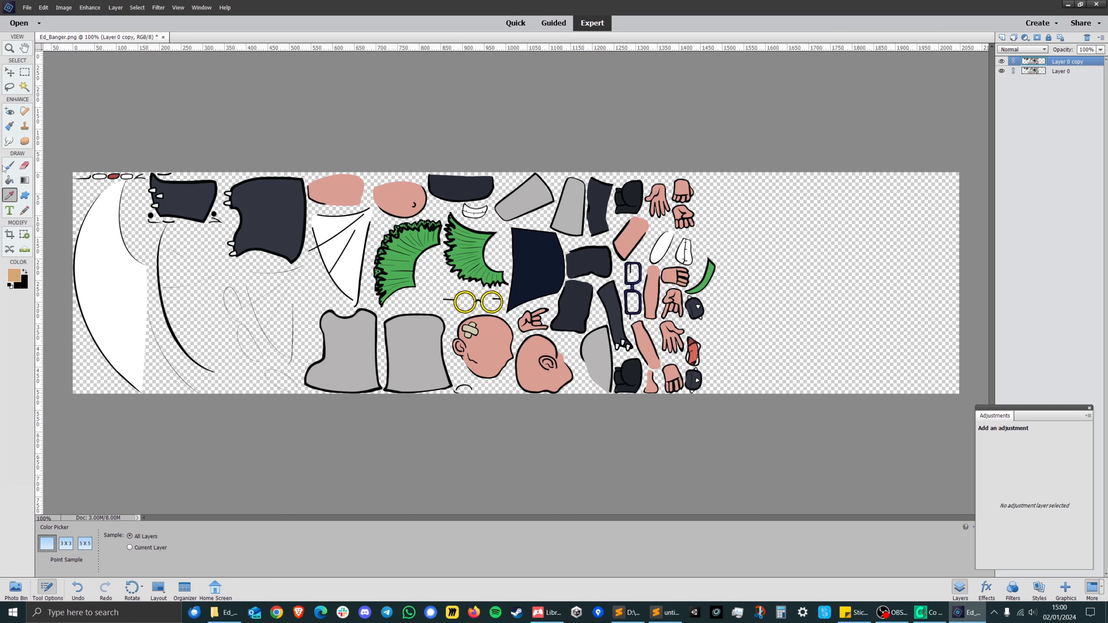
Fill the head with the plaster on Layer 0 copy with the tan colour using the Paint Bucket.
{"action": "left_click", "coordinate": [9, 180]}
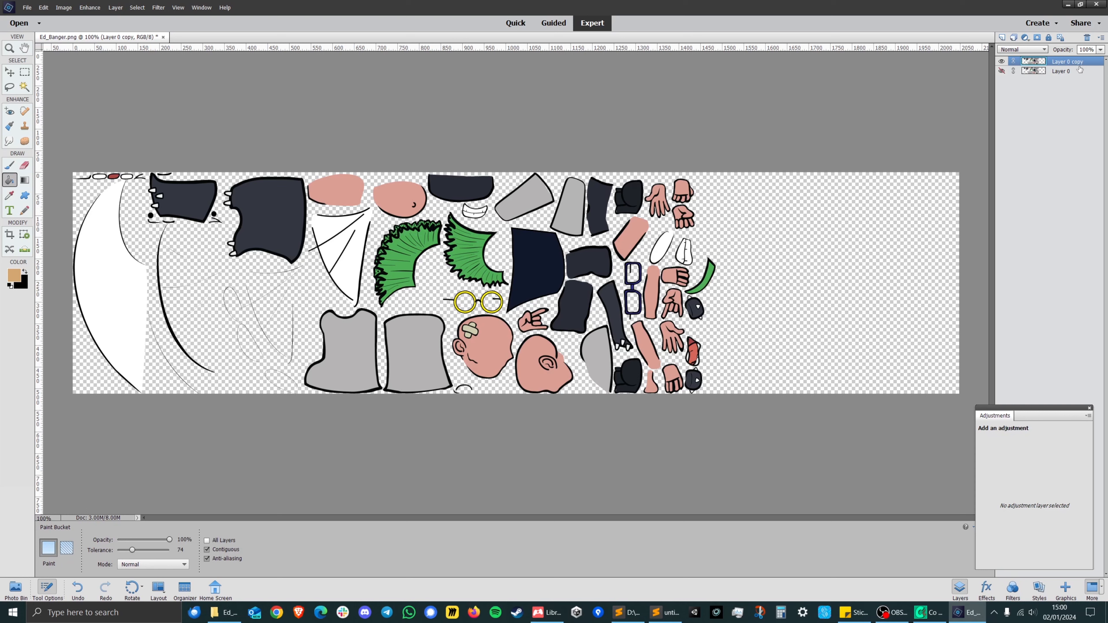
{"action": "left_click", "coordinate": [491, 347]}
Darken the foreground colour to a medium brown with hue 32° and saturation 57%.
{"action": "left_click", "coordinate": [13, 275]}
{"action": "left_click", "coordinate": [717, 416]}
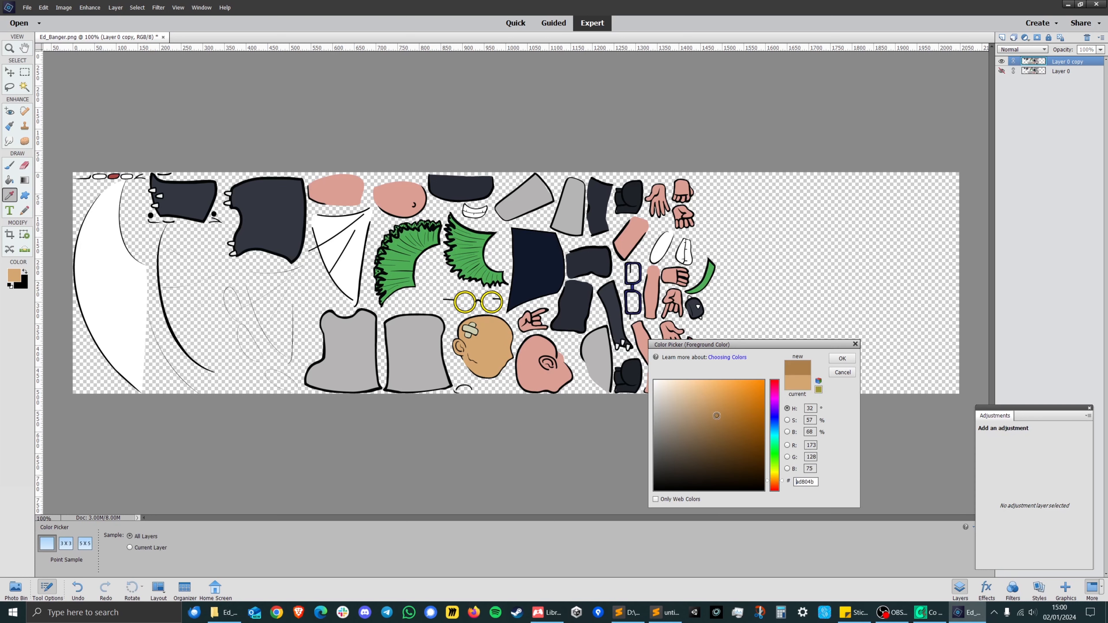
{"action": "left_click", "coordinate": [843, 359]}
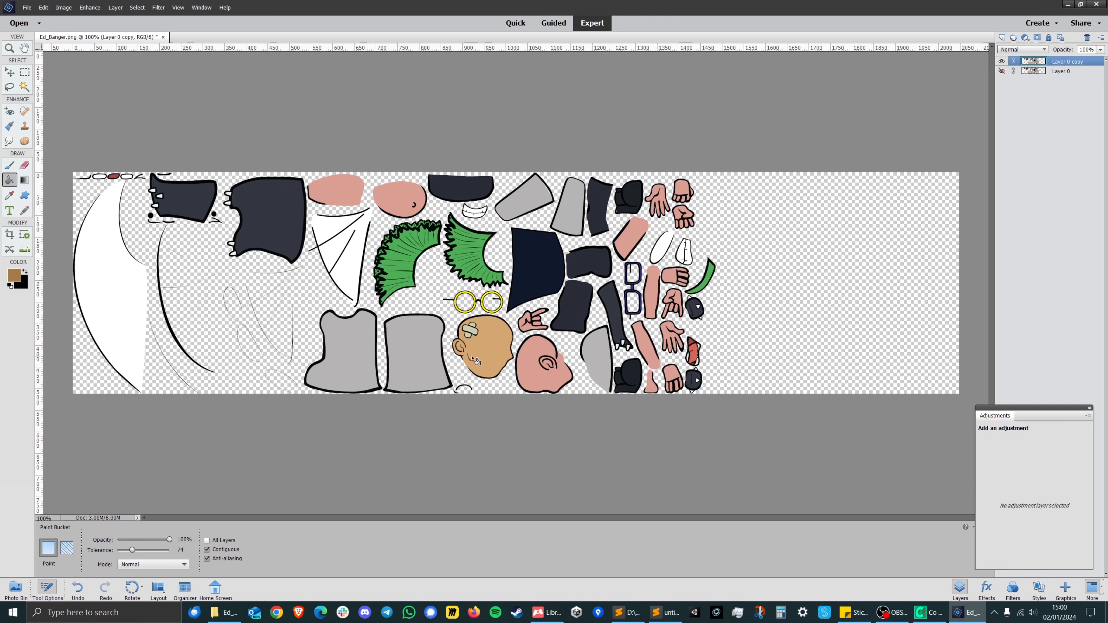
Undo the tan fill on the head and set the background colour to brown #a67b48.
{"action": "key", "text": "ctrl+z"}
{"action": "left_click", "coordinate": [18, 284]}
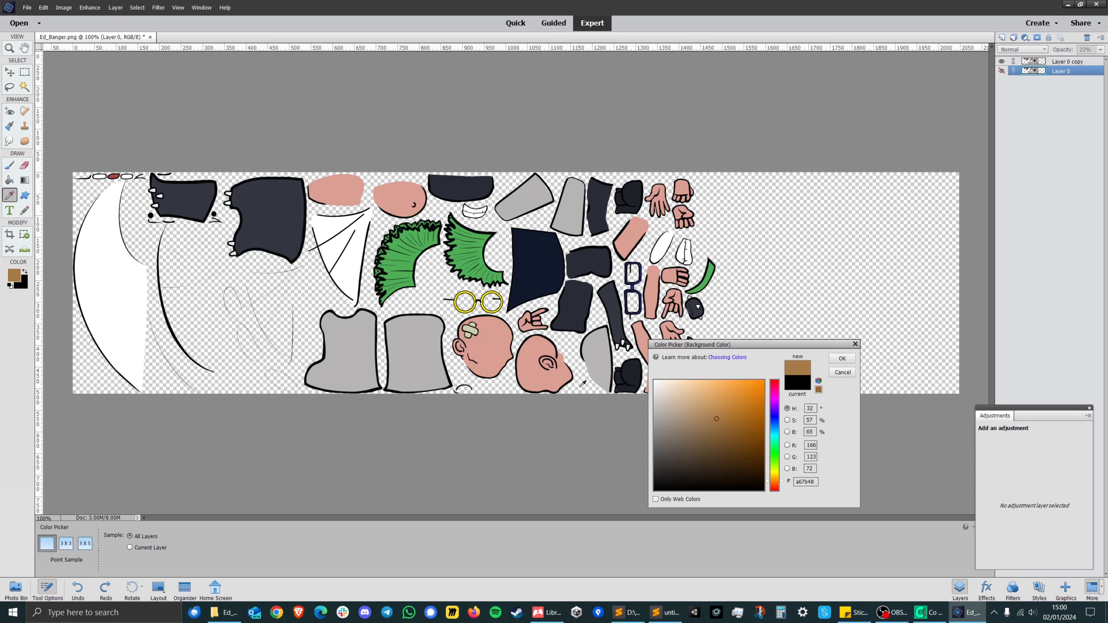
{"action": "left_click", "coordinate": [842, 358]}
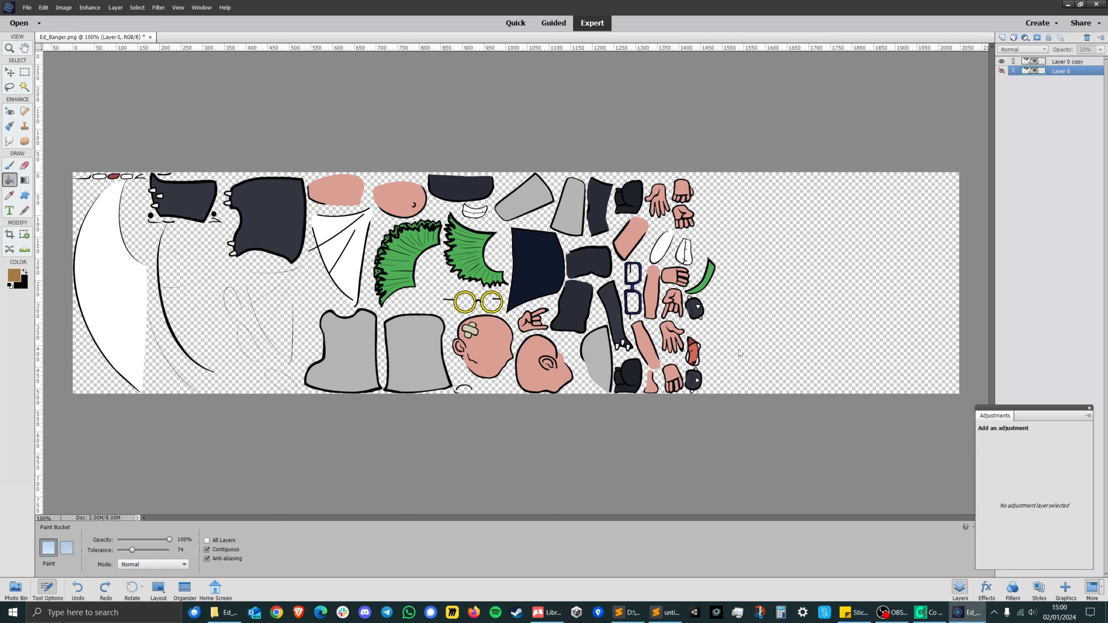
Make Layer 0 copy active and fill both heads and the two skin pieces along the sheet's upper edge with brown.
{"action": "left_click", "coordinate": [490, 343]}
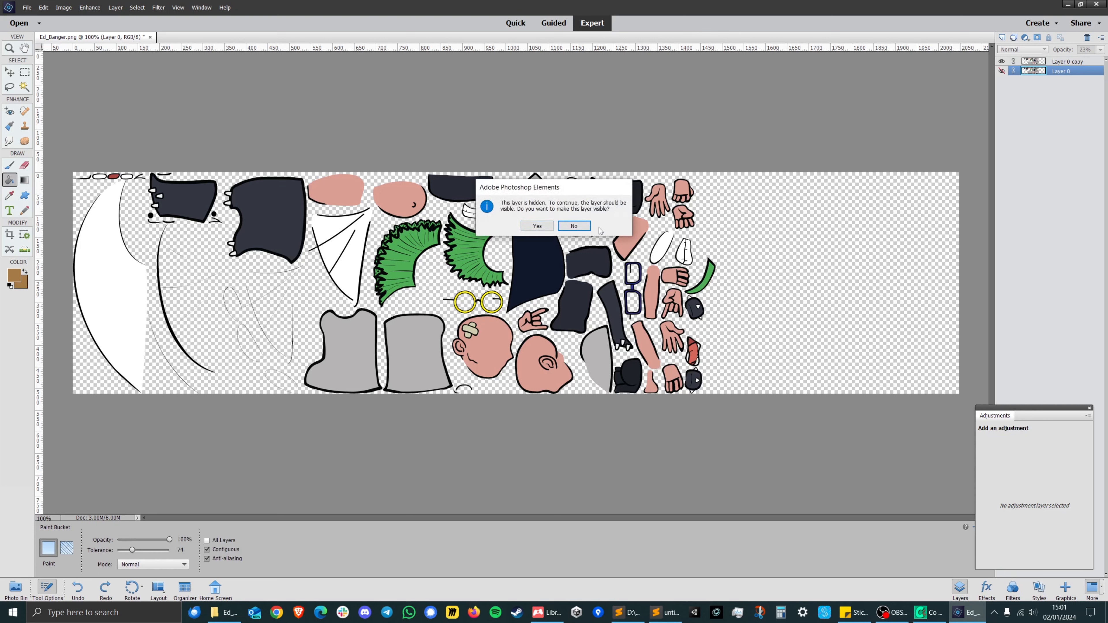
{"action": "left_click", "coordinate": [546, 228]}
{"action": "left_click", "coordinate": [1076, 65]}
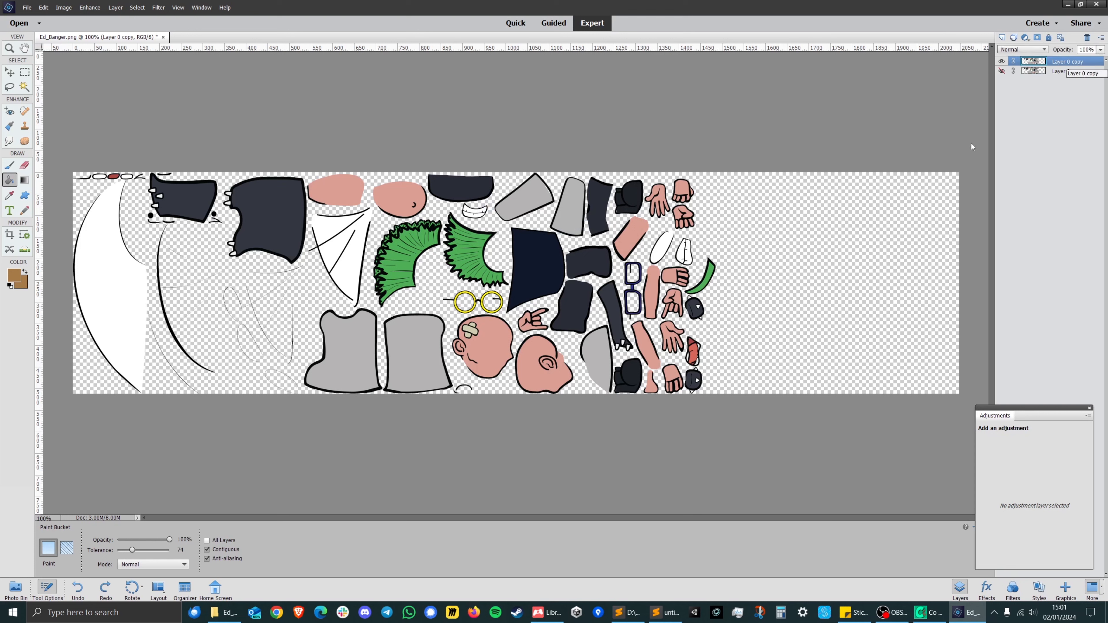
{"action": "left_click", "coordinate": [491, 355]}
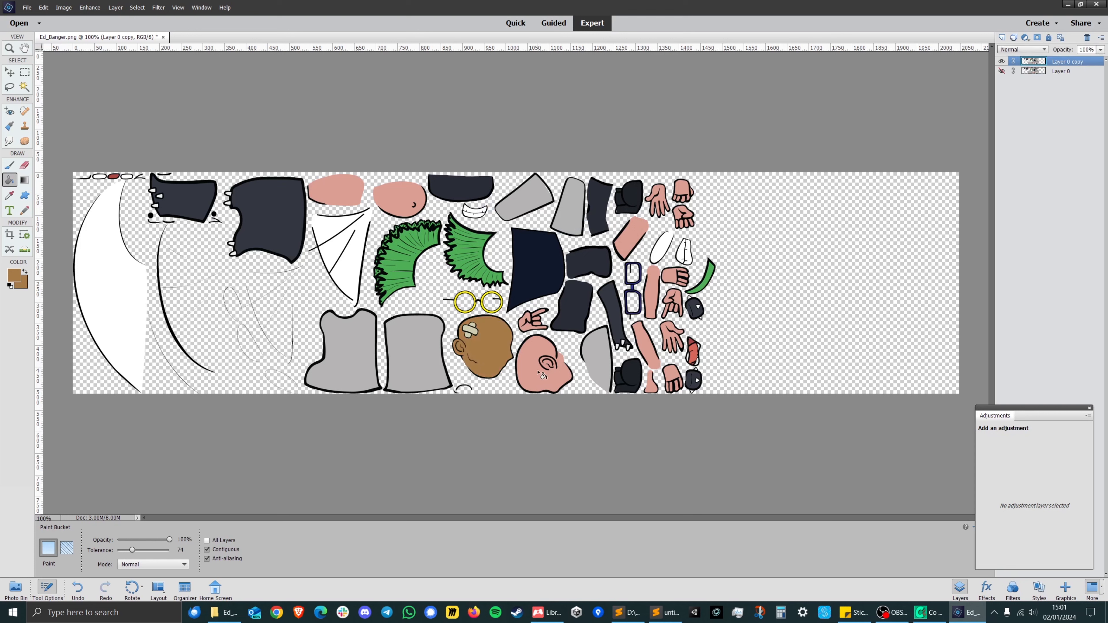
{"action": "left_click", "coordinate": [528, 379]}
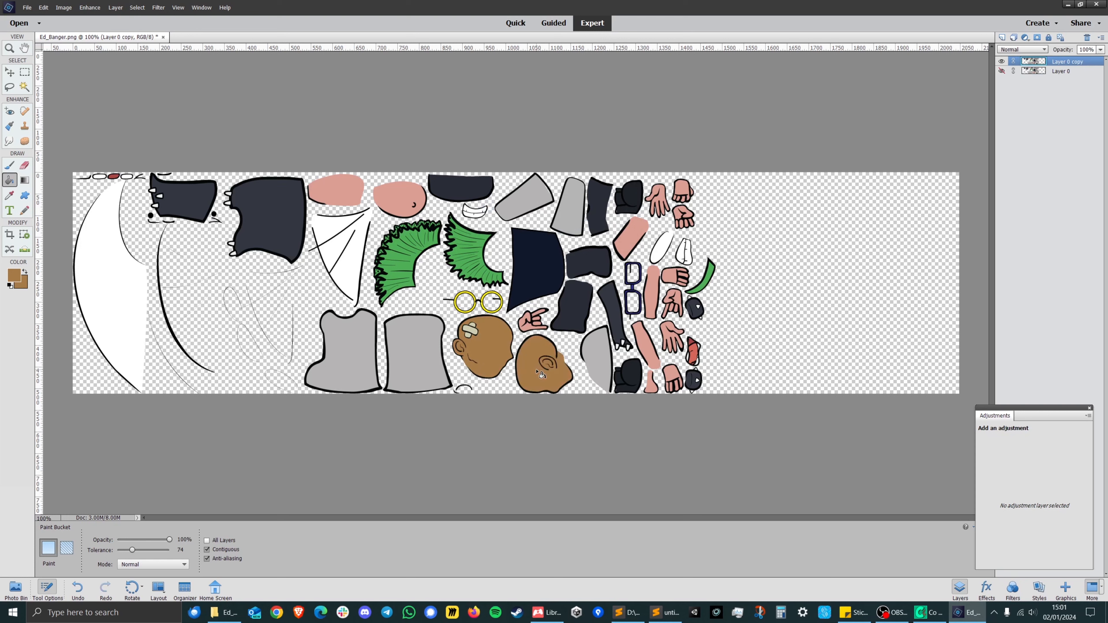
{"action": "left_click", "coordinate": [397, 201]}
{"action": "left_click", "coordinate": [334, 200]}
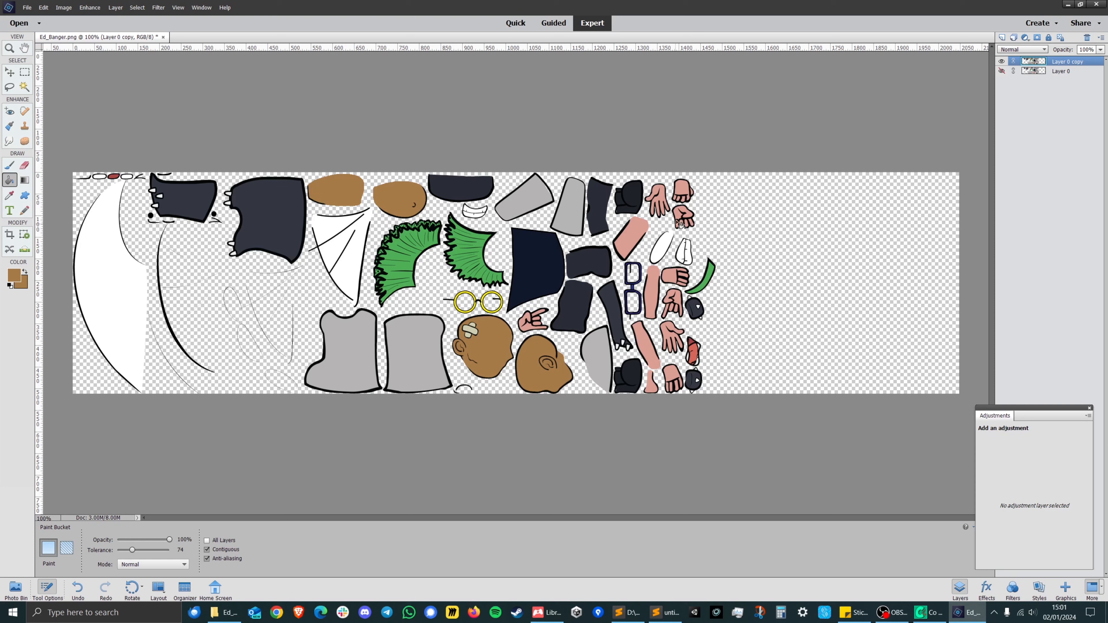
Fill the four pink arm pieces beside the hands with the brown skin colour.
{"action": "left_click", "coordinate": [636, 243]}
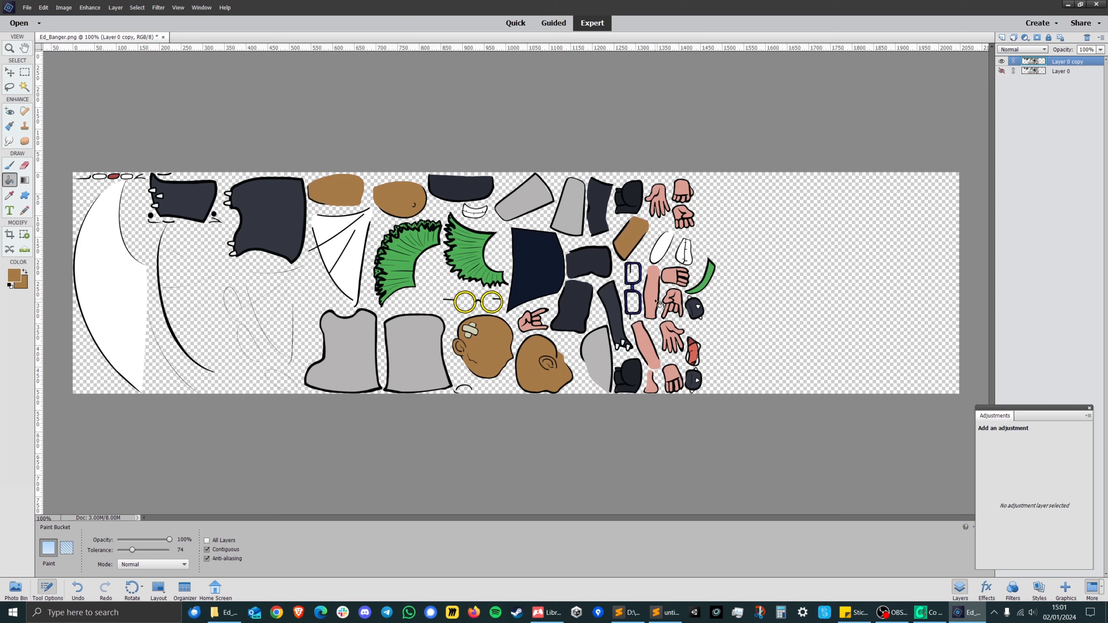
{"action": "left_click", "coordinate": [656, 303]}
{"action": "left_click", "coordinate": [648, 347]}
{"action": "left_click", "coordinate": [652, 386]}
Recolour the four lower hands in the hand column brown, including the separate finger areas of the upper fist.
{"action": "left_click", "coordinate": [674, 378]}
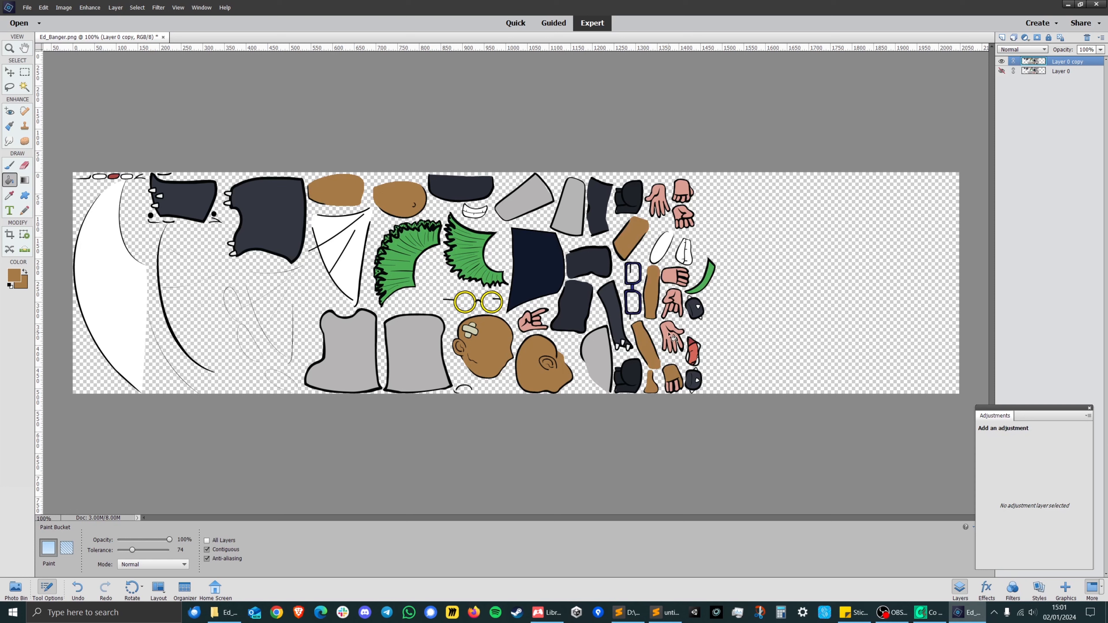
{"action": "left_click", "coordinate": [671, 337]}
{"action": "left_click", "coordinate": [678, 304]}
{"action": "left_click", "coordinate": [667, 311]}
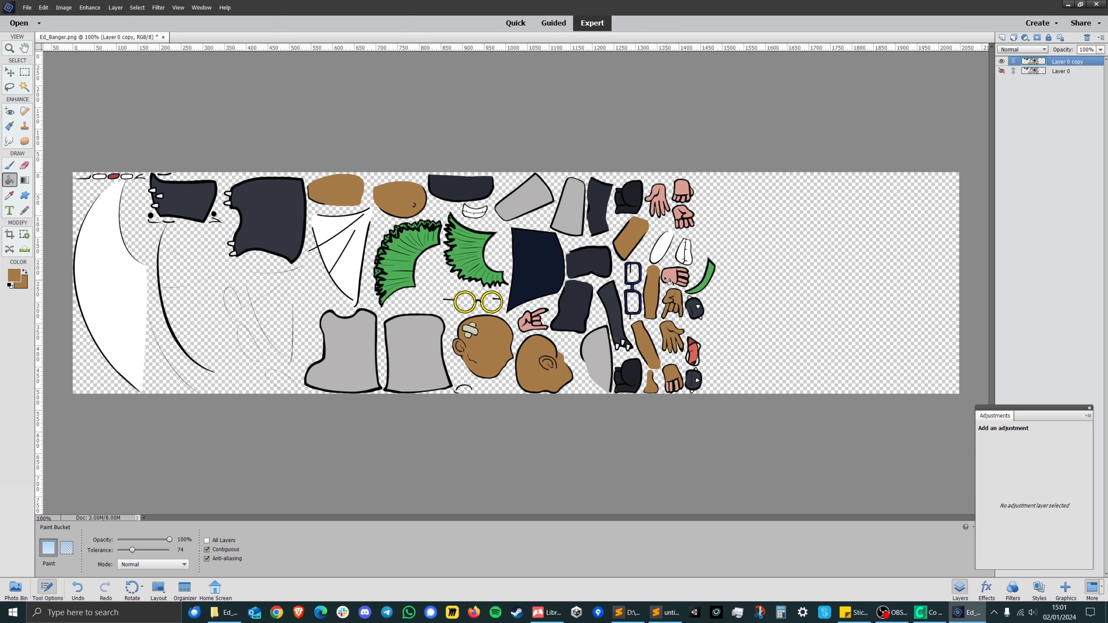
{"action": "left_click", "coordinate": [682, 278]}
{"action": "left_click", "coordinate": [683, 275]}
{"action": "left_click", "coordinate": [682, 284]}
{"action": "left_click", "coordinate": [683, 279]}
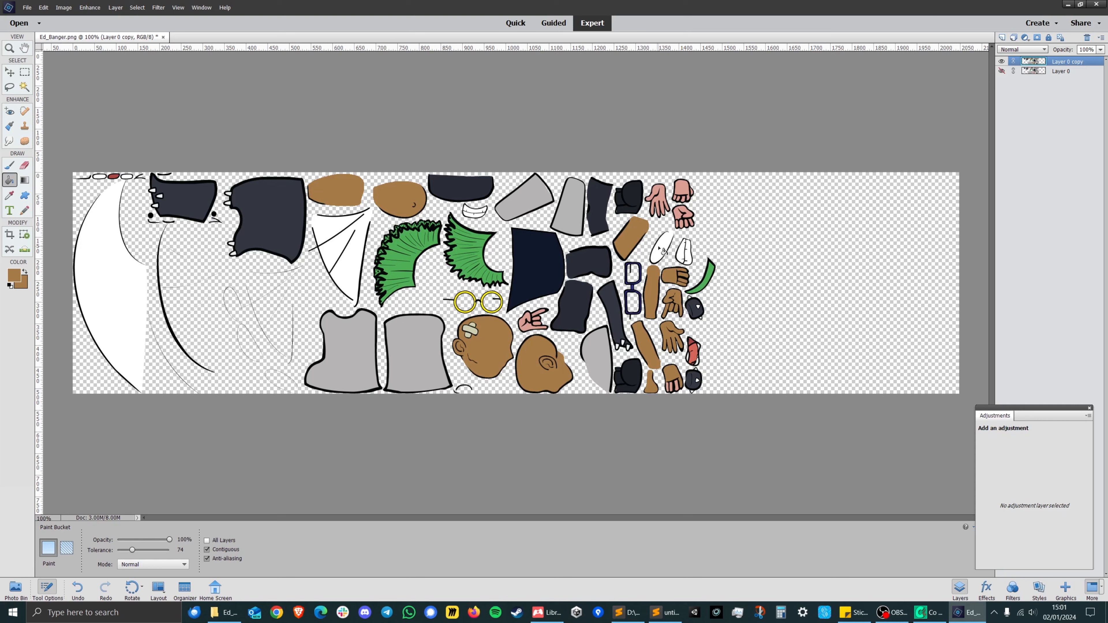
Fill the horned hand below the yellow glasses and the three hands near the sheet's upper edge with brown.
{"action": "left_click", "coordinate": [528, 329]}
{"action": "left_click", "coordinate": [542, 315]}
{"action": "left_click", "coordinate": [661, 198]}
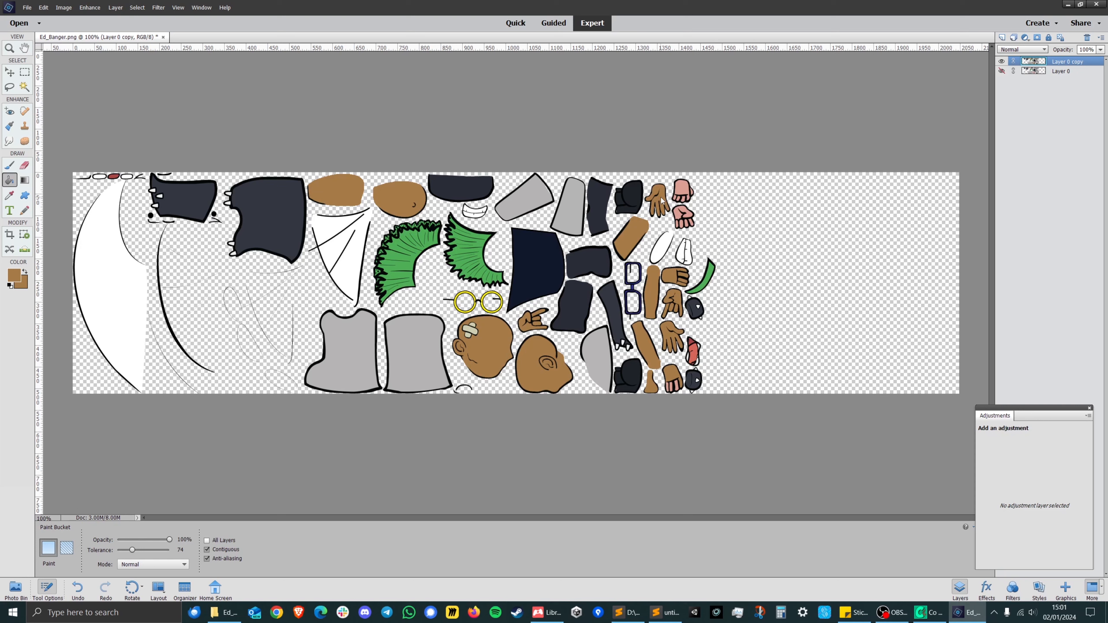
{"action": "left_click", "coordinate": [683, 192]}
{"action": "left_click", "coordinate": [683, 218]}
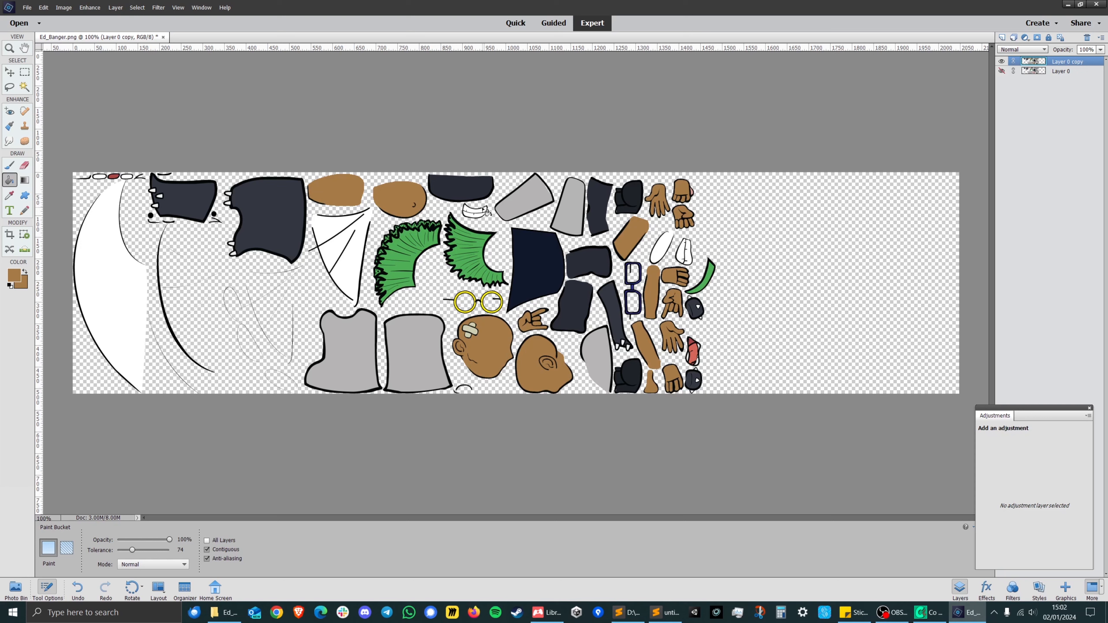
Export the recoloured sheet with Save for Web as Ed_Banger.png in PNG-24 format with transparency enabled.
{"action": "left_click", "coordinate": [26, 8]}
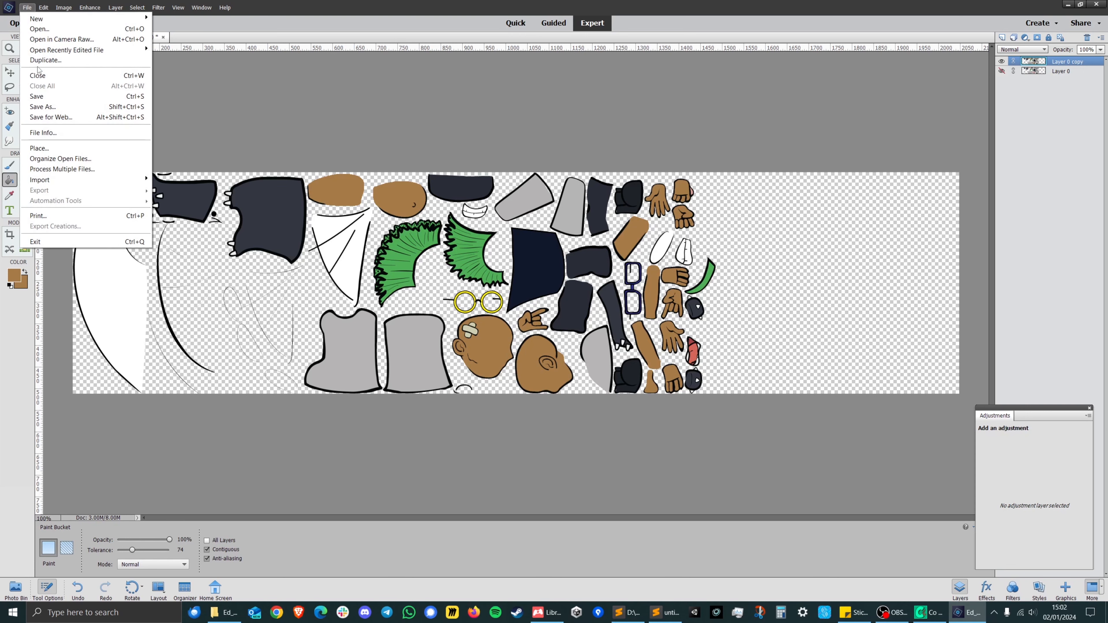
{"action": "left_click", "coordinate": [66, 115]}
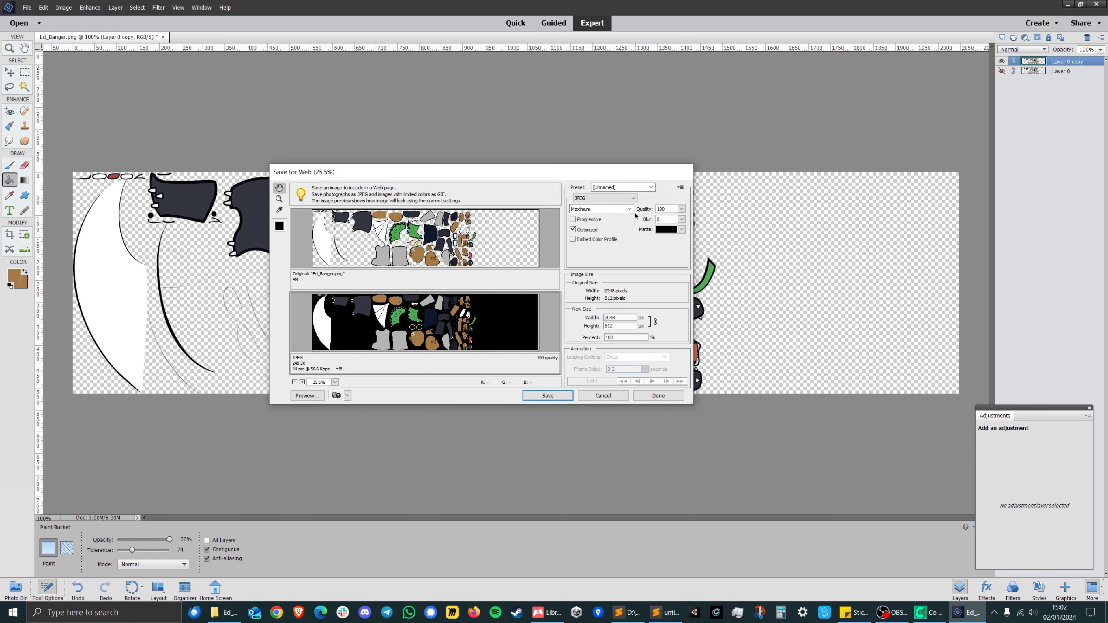
{"action": "left_click", "coordinate": [604, 199]}
{"action": "left_click", "coordinate": [593, 226]}
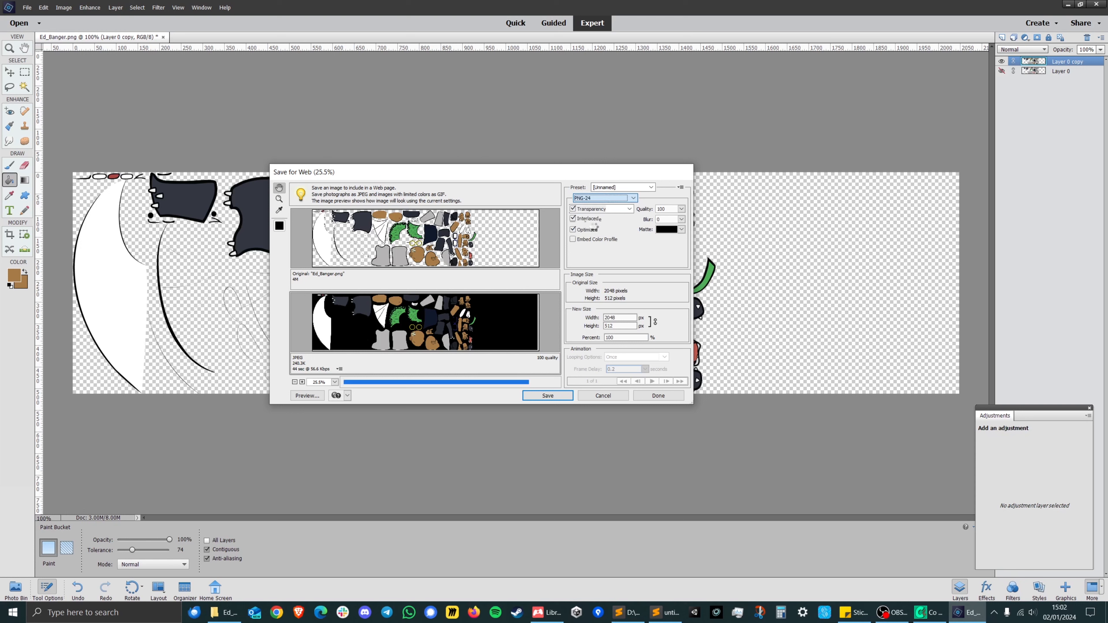
{"action": "left_click", "coordinate": [573, 209]}
{"action": "left_click", "coordinate": [573, 209]}
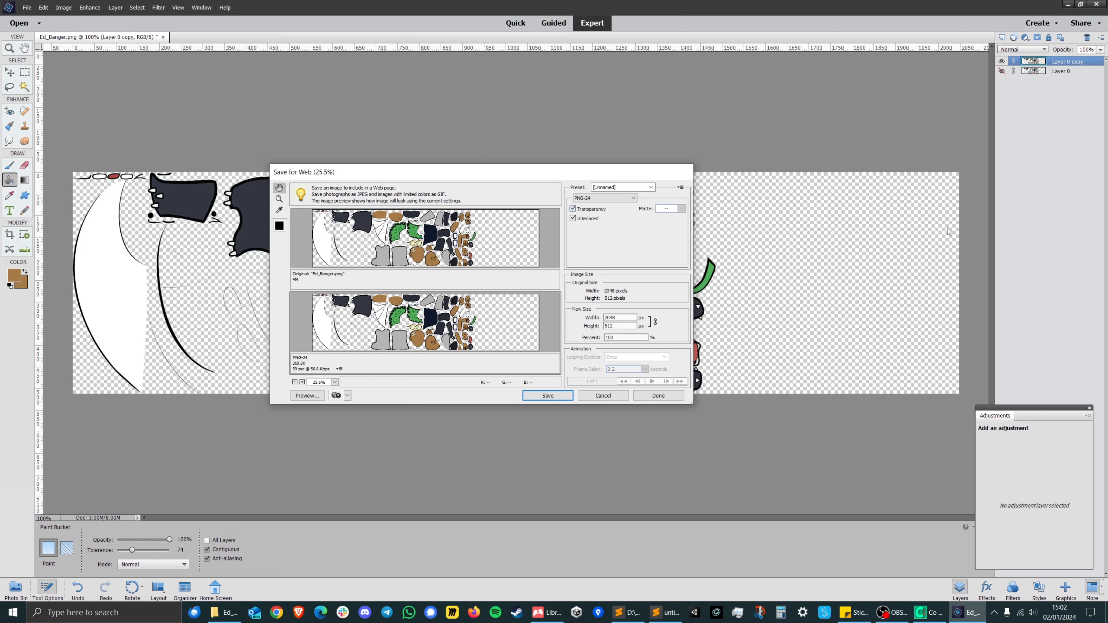
{"action": "left_click", "coordinate": [548, 395]}
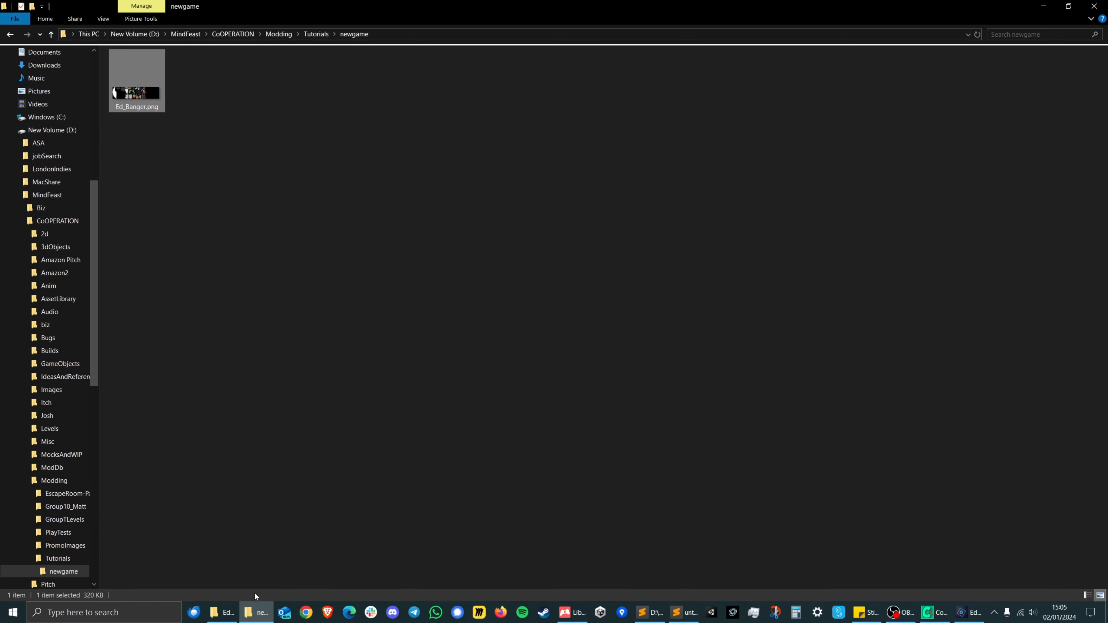
Replace Ed_Banger.png in the newgame package's Patients/Ed_Banger folder with the copied recoloured export.
{"action": "left_click", "coordinate": [222, 613]}
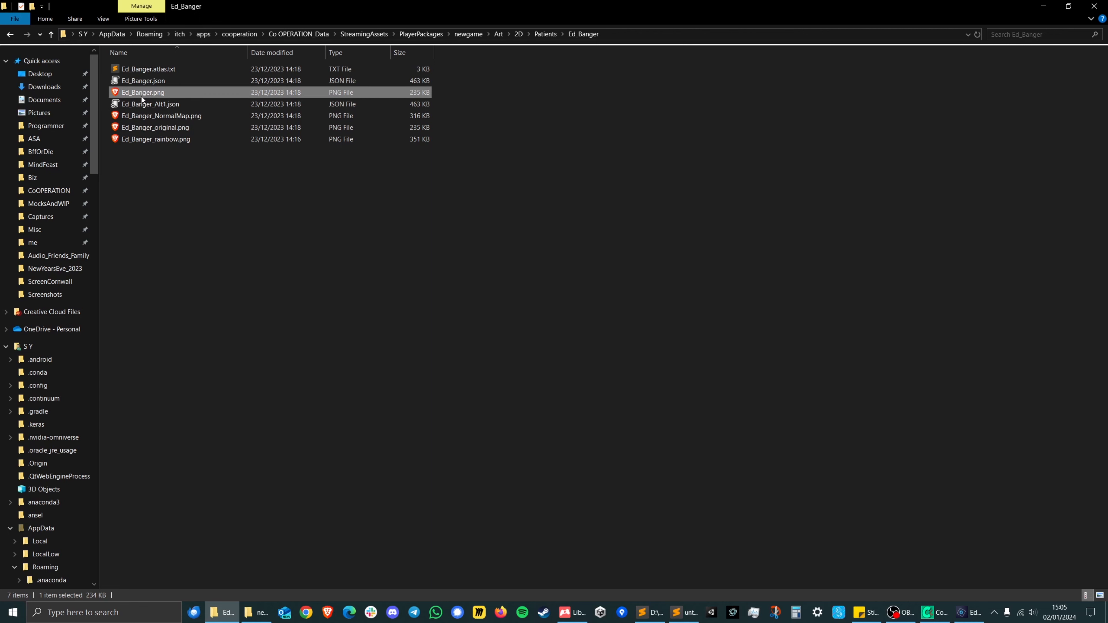
{"action": "left_click", "coordinate": [185, 328]}
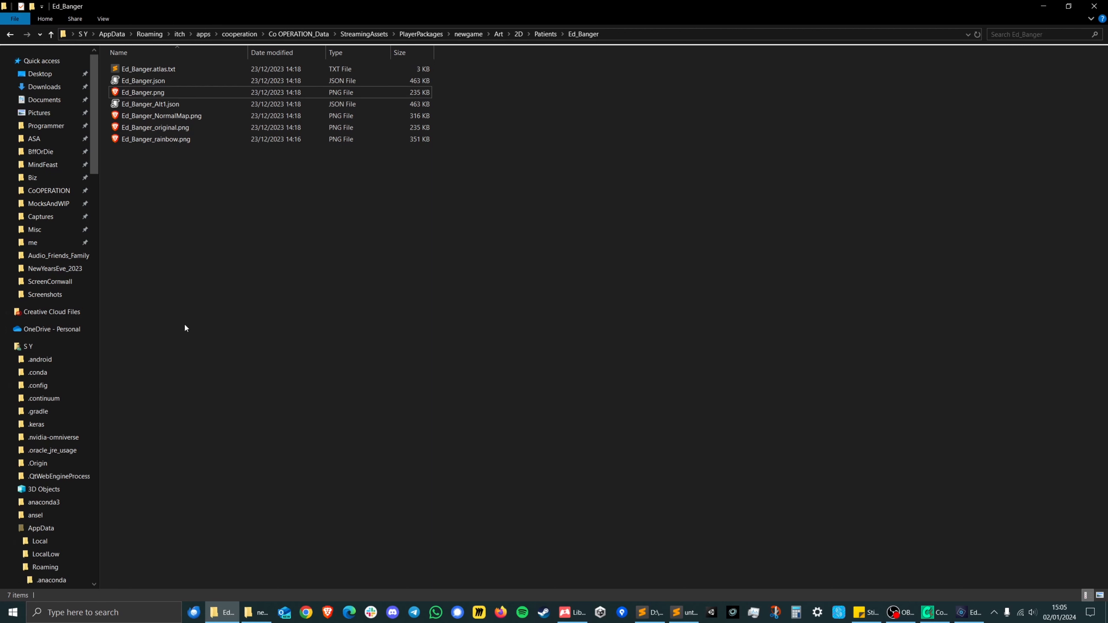
{"action": "key", "text": "ctrl+v"}
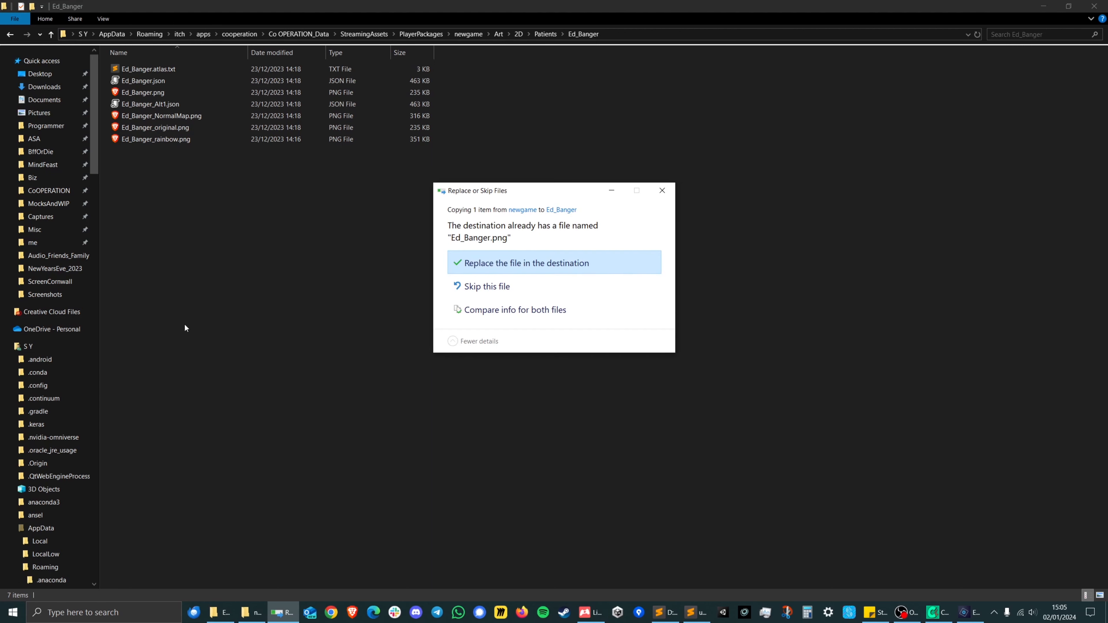
{"action": "left_click", "coordinate": [515, 264]}
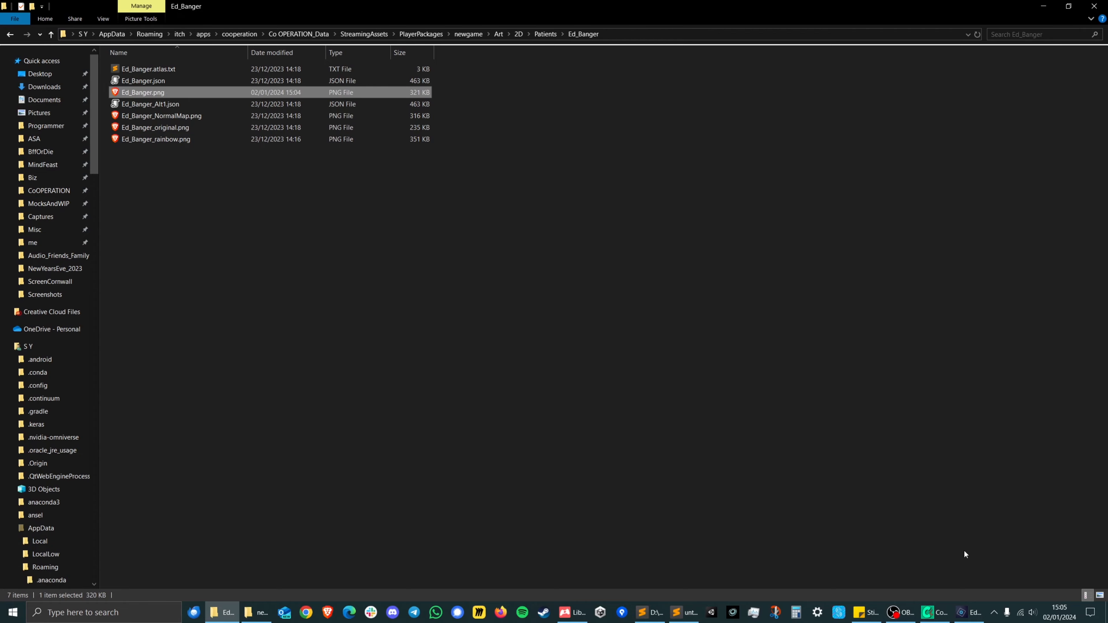
Switch to Co OPERATION, reload Level_5_players_2.yaml and start playing the level.
{"action": "left_click", "coordinate": [934, 613]}
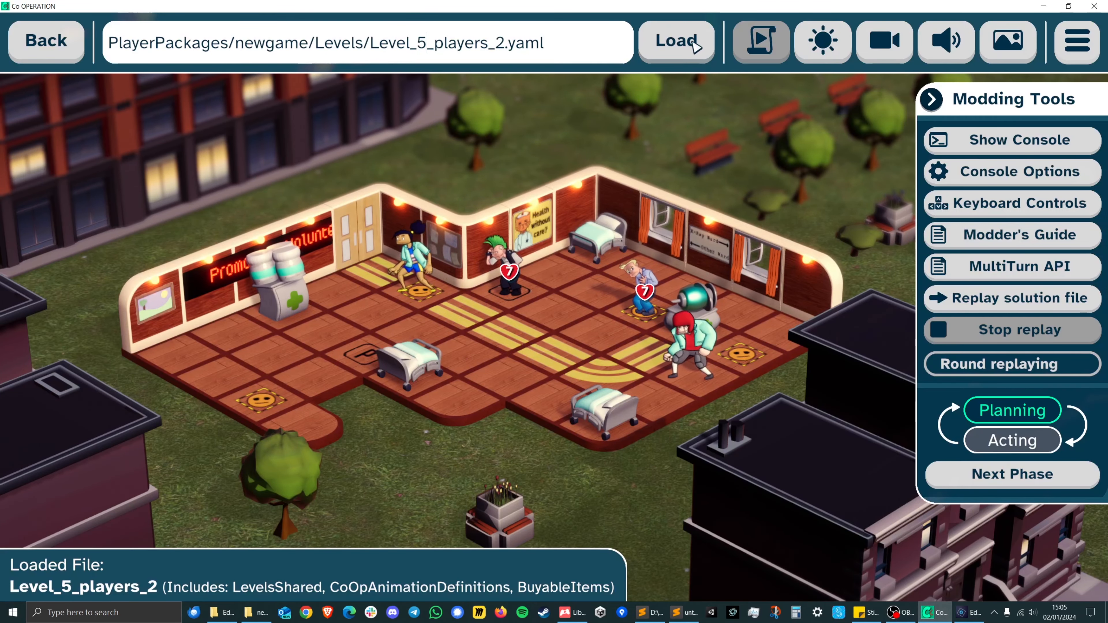
{"action": "left_click", "coordinate": [699, 40]}
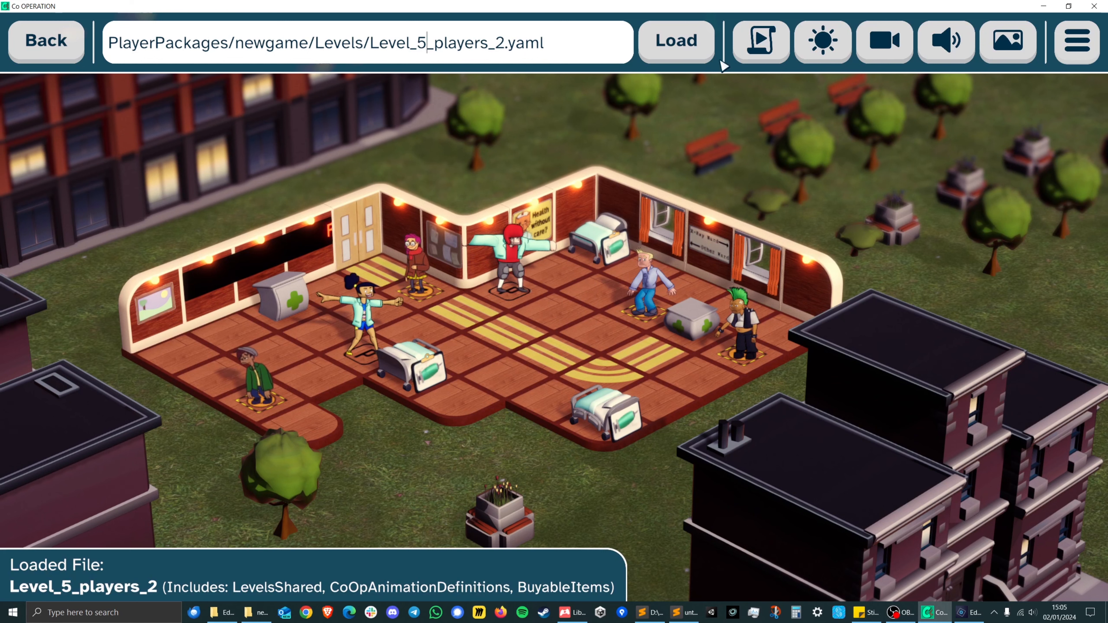
{"action": "left_click", "coordinate": [758, 53]}
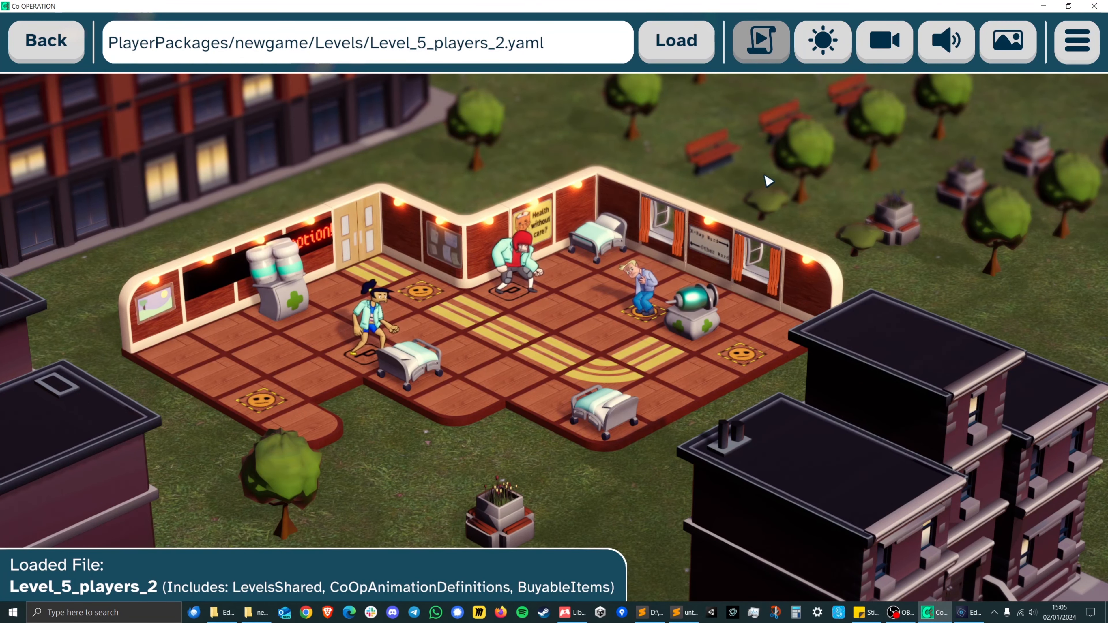
Advance the level through its planning and acting phases to check the recoloured patient in the game.
{"action": "left_click", "coordinate": [1031, 480]}
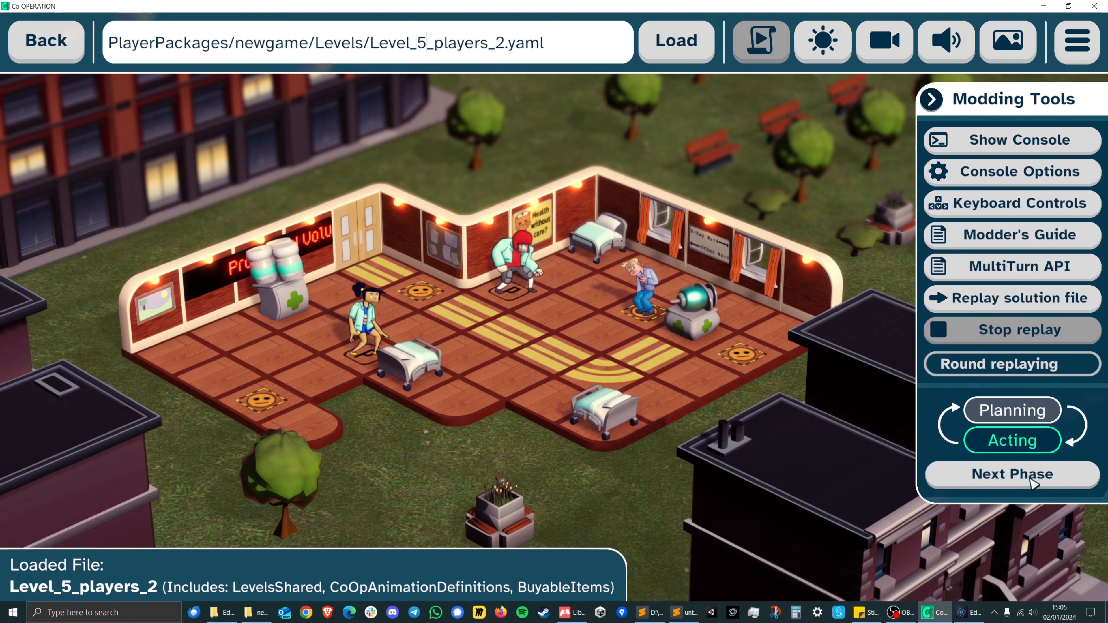
{"action": "left_click", "coordinate": [1033, 481]}
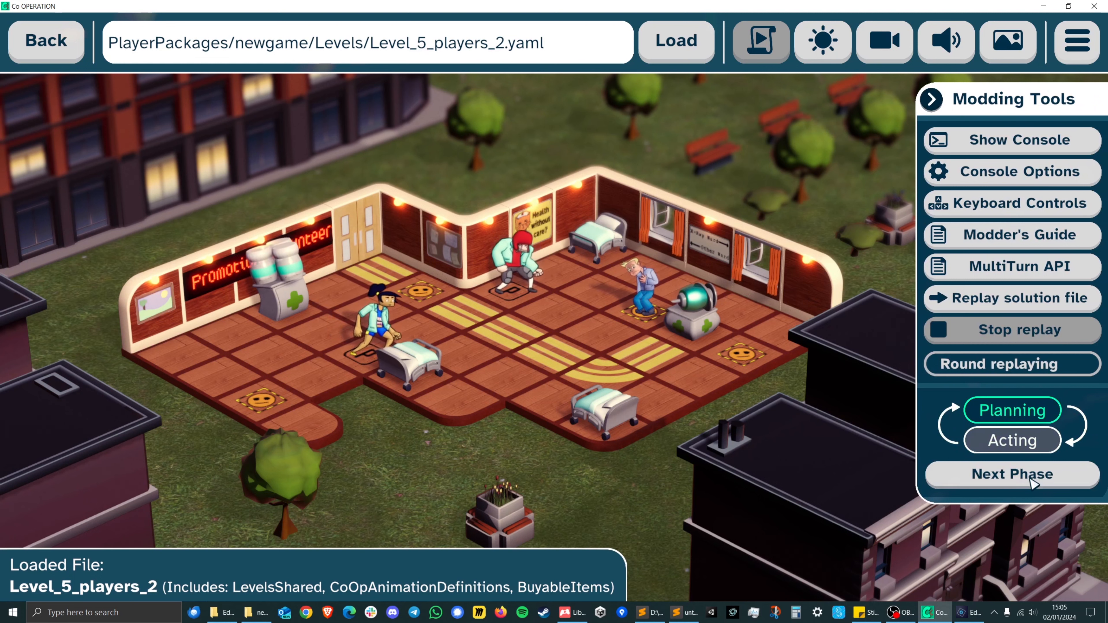
{"action": "left_click", "coordinate": [1032, 482]}
{"action": "left_click", "coordinate": [1032, 481]}
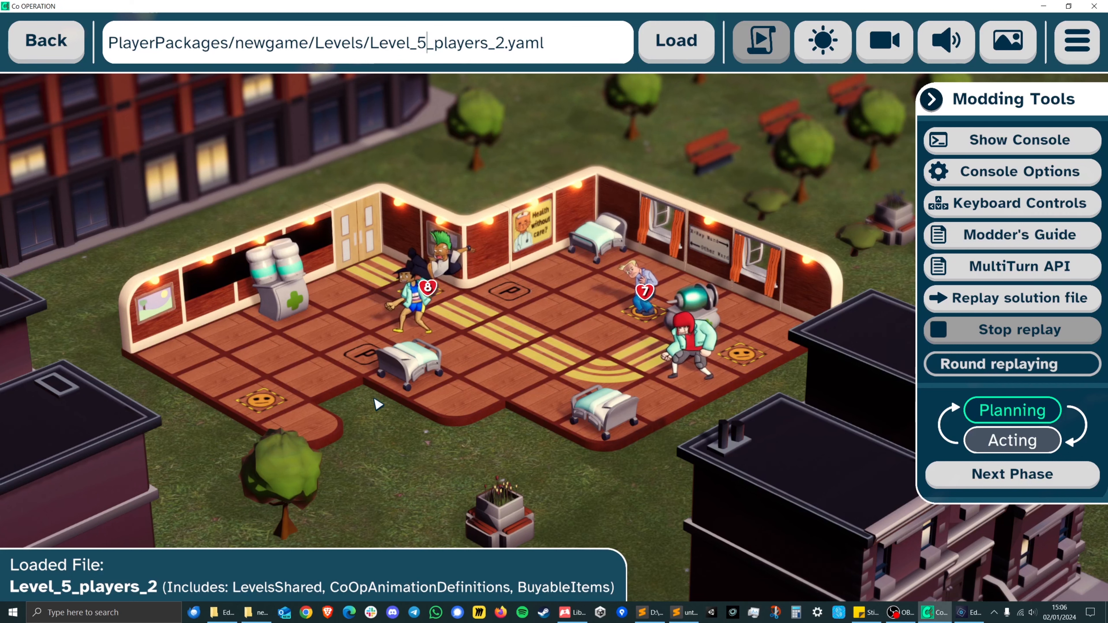
Switch to Photoshop Elements and erase both large green mohawk pieces from Layer 0 copy with a 33 px eraser.
{"action": "left_click", "coordinate": [965, 613]}
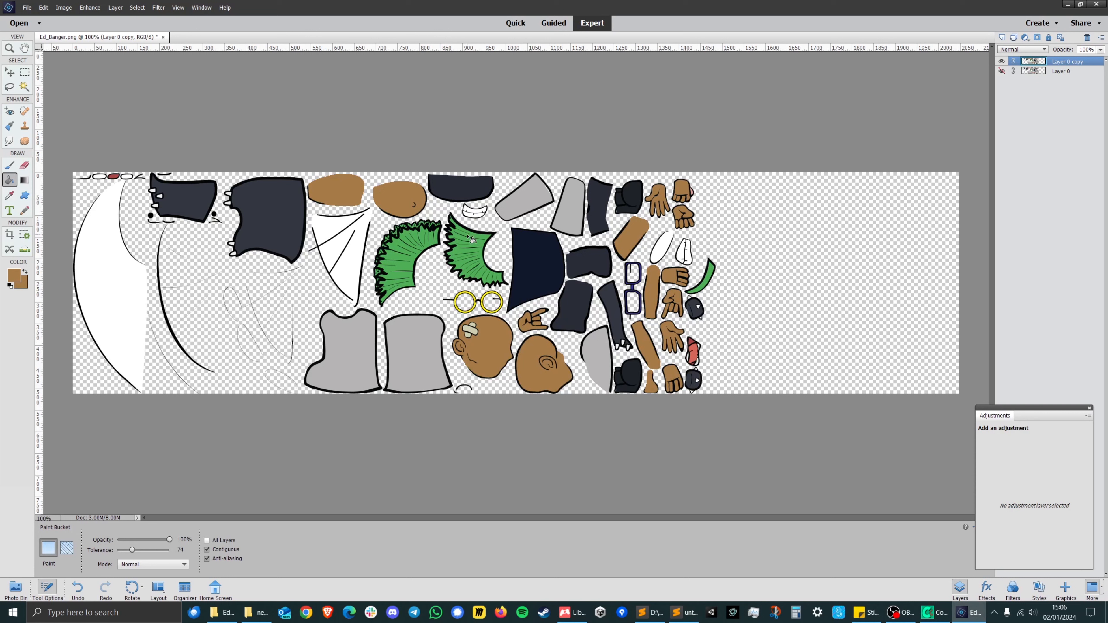
{"action": "left_click", "coordinate": [24, 165]}
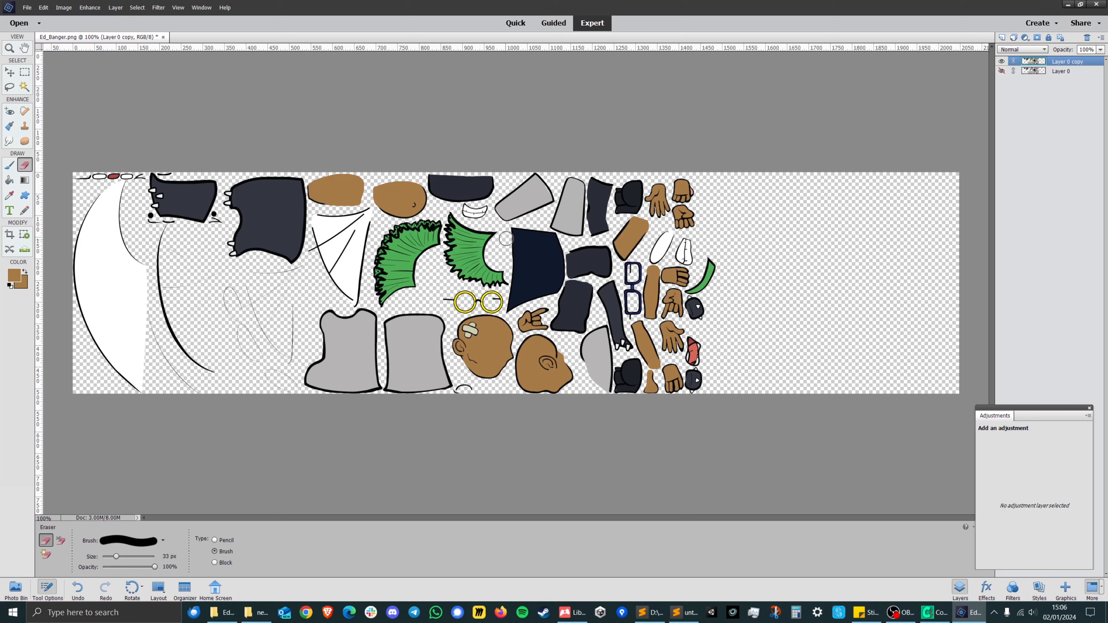
{"action": "mouse_move", "coordinate": [447, 213]}
{"action": "left_mouse_down"}
{"action": "mouse_move", "coordinate": [492, 234]}
{"action": "mouse_move", "coordinate": [490, 264]}
{"action": "mouse_move", "coordinate": [505, 281]}
{"action": "mouse_move", "coordinate": [454, 264]}
{"action": "mouse_move", "coordinate": [447, 244]}
{"action": "mouse_move", "coordinate": [460, 240]}
{"action": "mouse_move", "coordinate": [481, 264]}
{"action": "mouse_move", "coordinate": [458, 254]}
{"action": "mouse_move", "coordinate": [477, 241]}
{"action": "mouse_move", "coordinate": [454, 250]}
{"action": "mouse_move", "coordinate": [455, 279]}
{"action": "mouse_move", "coordinate": [384, 300]}
{"action": "mouse_move", "coordinate": [380, 249]}
{"action": "mouse_move", "coordinate": [392, 232]}
{"action": "mouse_move", "coordinate": [435, 232]}
{"action": "left_mouse_up"}
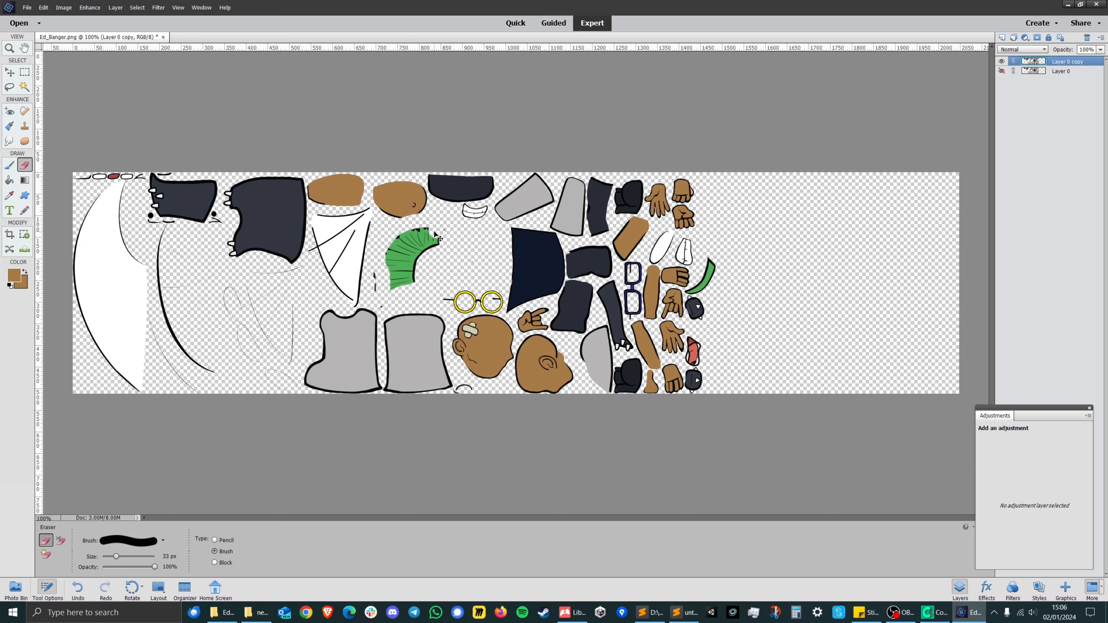
{"action": "key", "text": "ctrl+z"}
{"action": "mouse_move", "coordinate": [448, 217]}
{"action": "left_mouse_down"}
{"action": "mouse_move", "coordinate": [493, 236]}
{"action": "mouse_move", "coordinate": [443, 244]}
{"action": "mouse_move", "coordinate": [451, 237]}
{"action": "mouse_move", "coordinate": [444, 256]}
{"action": "mouse_move", "coordinate": [479, 249]}
{"action": "mouse_move", "coordinate": [459, 271]}
{"action": "mouse_move", "coordinate": [474, 272]}
{"action": "mouse_move", "coordinate": [449, 273]}
{"action": "mouse_move", "coordinate": [497, 276]}
{"action": "mouse_move", "coordinate": [505, 284]}
{"action": "left_mouse_up"}
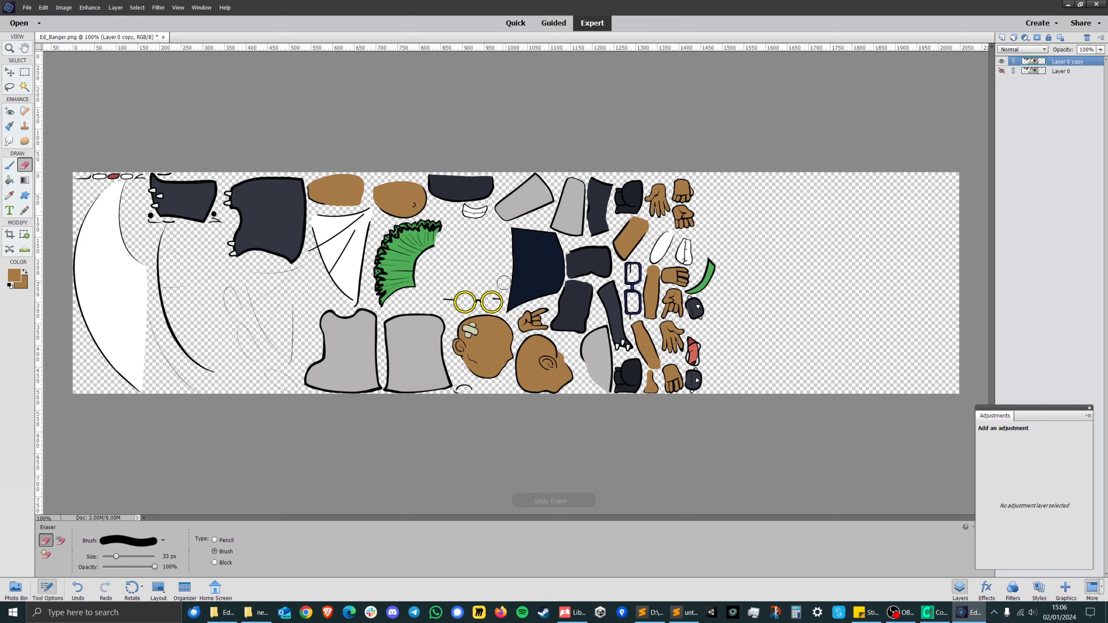
{"action": "mouse_move", "coordinate": [411, 279]}
{"action": "left_mouse_down"}
{"action": "mouse_move", "coordinate": [383, 304]}
{"action": "mouse_move", "coordinate": [392, 231]}
{"action": "mouse_move", "coordinate": [435, 224]}
{"action": "mouse_move", "coordinate": [409, 293]}
{"action": "mouse_move", "coordinate": [389, 288]}
{"action": "mouse_move", "coordinate": [397, 255]}
{"action": "mouse_move", "coordinate": [425, 231]}
{"action": "mouse_move", "coordinate": [401, 294]}
{"action": "mouse_move", "coordinate": [403, 250]}
{"action": "left_mouse_up"}
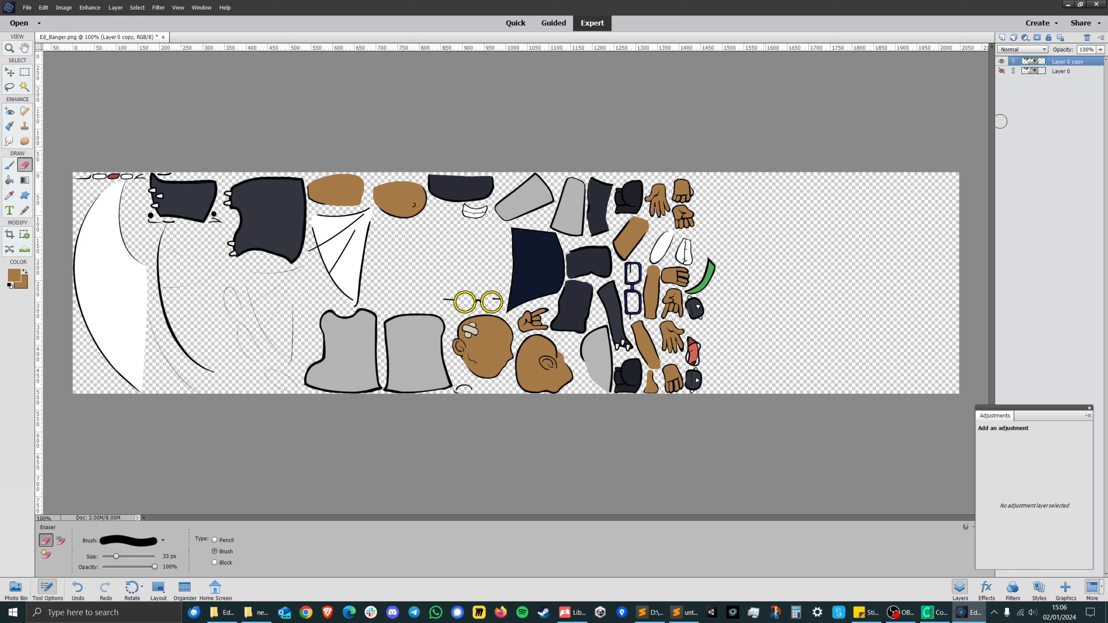
Show the original Layer 0 at reduced opacity as a tracing guide, and make Layer 0 copy active again.
{"action": "left_click", "coordinate": [1001, 72]}
{"action": "left_click", "coordinate": [1025, 73]}
{"action": "left_click", "coordinate": [1100, 50]}
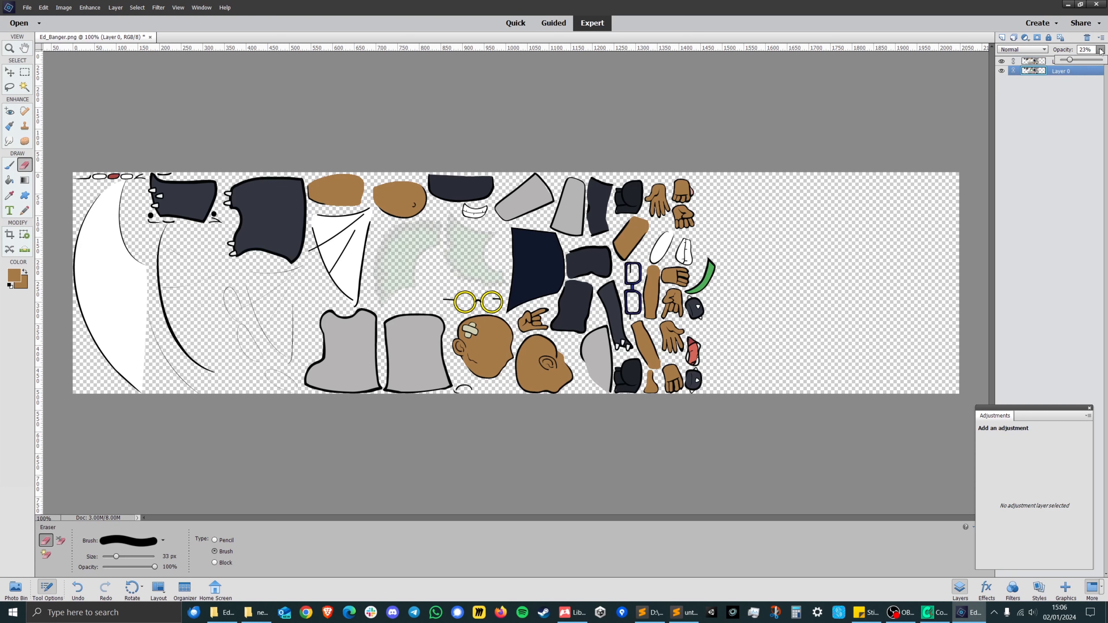
{"action": "mouse_move", "coordinate": [1074, 65]}
{"action": "left_mouse_down"}
{"action": "mouse_move", "coordinate": [1104, 62]}
{"action": "mouse_move", "coordinate": [1071, 68]}
{"action": "left_mouse_up"}
{"action": "left_click_drag", "start_coordinate": [1070, 60], "coordinate": [1077, 60]}
{"action": "left_click", "coordinate": [1032, 61]}
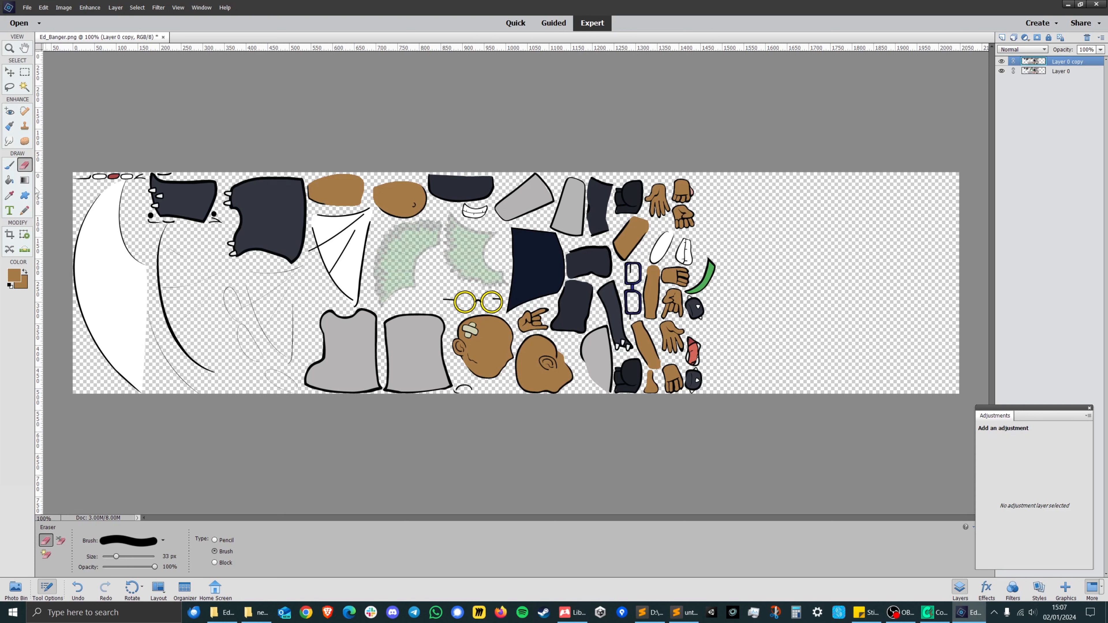
Draw spiky closed outlines over both faded mohawk guides with a 5 px brush in black (000000).
{"action": "left_click", "coordinate": [15, 275]}
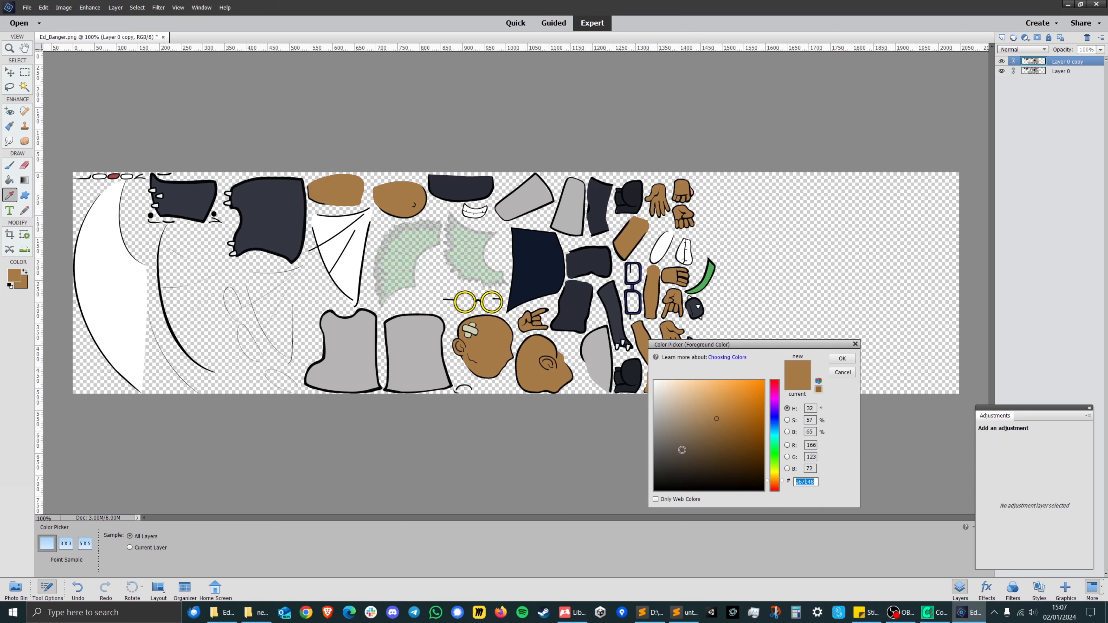
{"action": "type", "text": "000000"}
{"action": "left_click", "coordinate": [842, 358]}
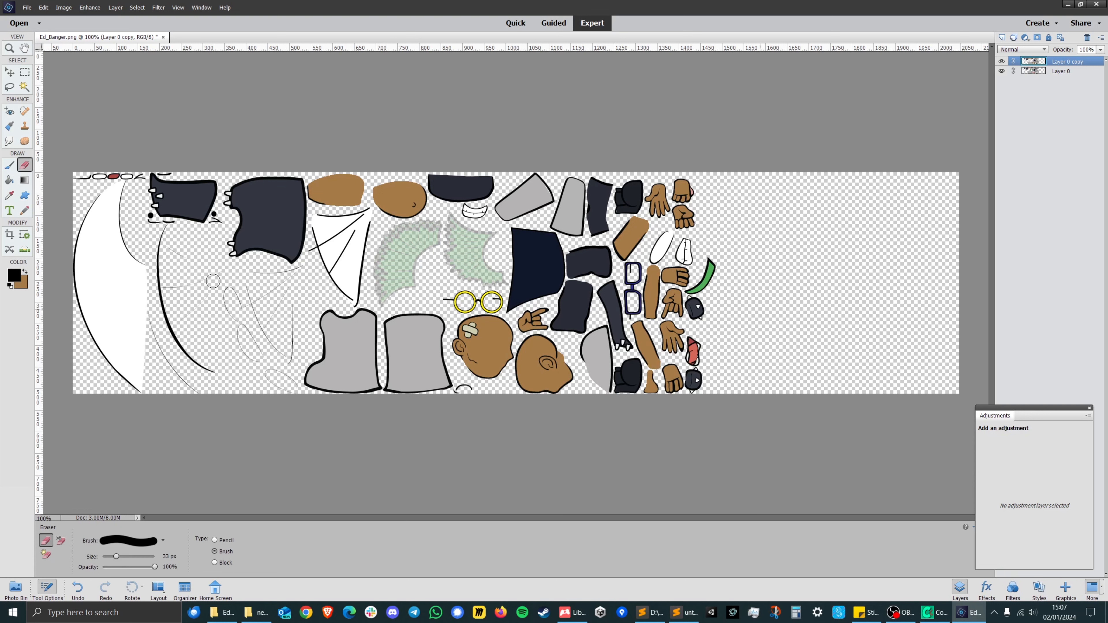
{"action": "left_click", "coordinate": [10, 166]}
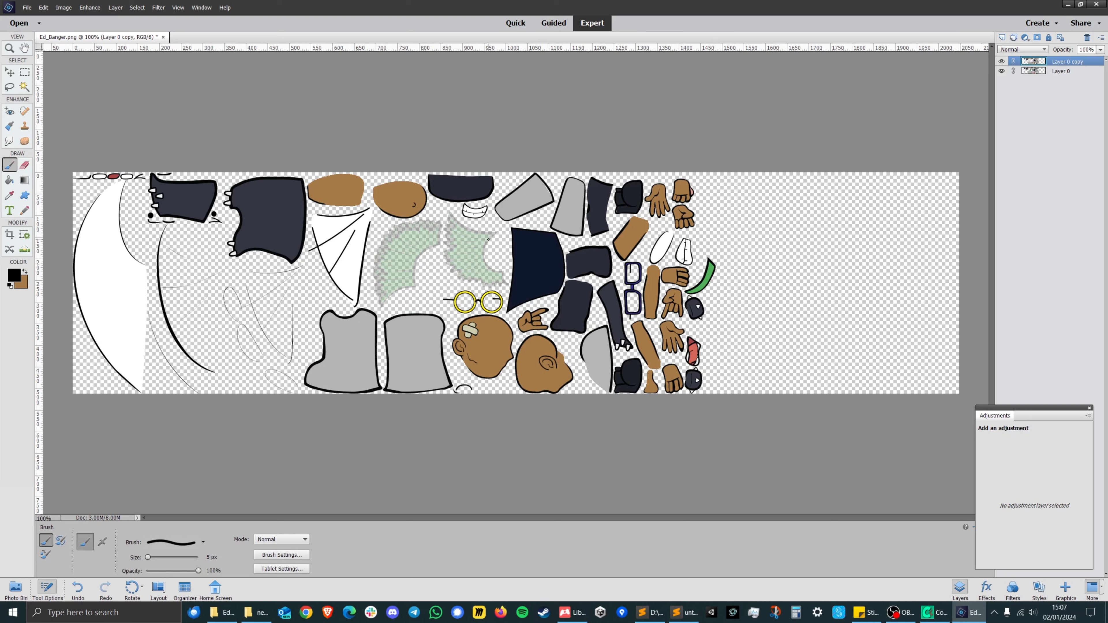
{"action": "left_click_drag", "start_coordinate": [489, 241], "coordinate": [458, 225]}
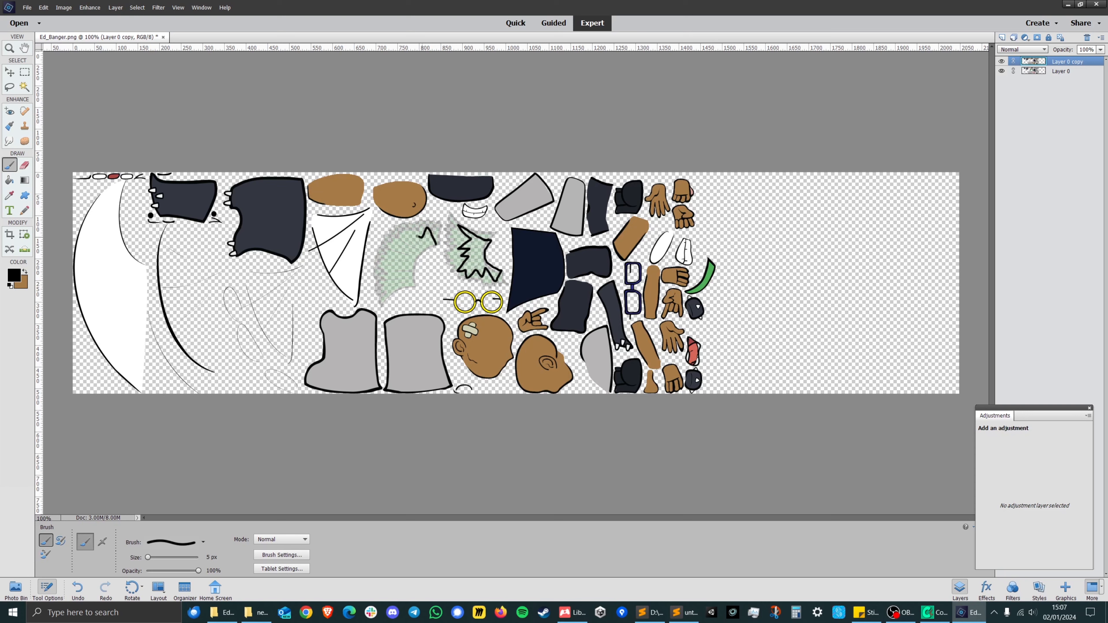
{"action": "left_click_drag", "start_coordinate": [391, 251], "coordinate": [390, 283]}
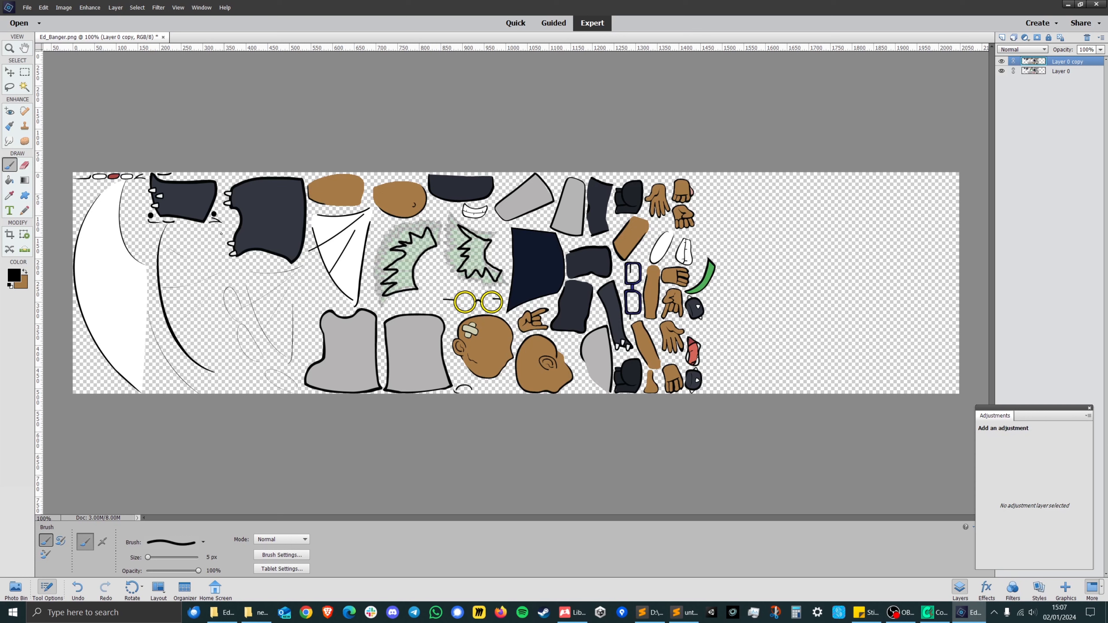
Fill both spiky hair outlines with black and hide the Layer 0 guide.
{"action": "left_click", "coordinate": [8, 180]}
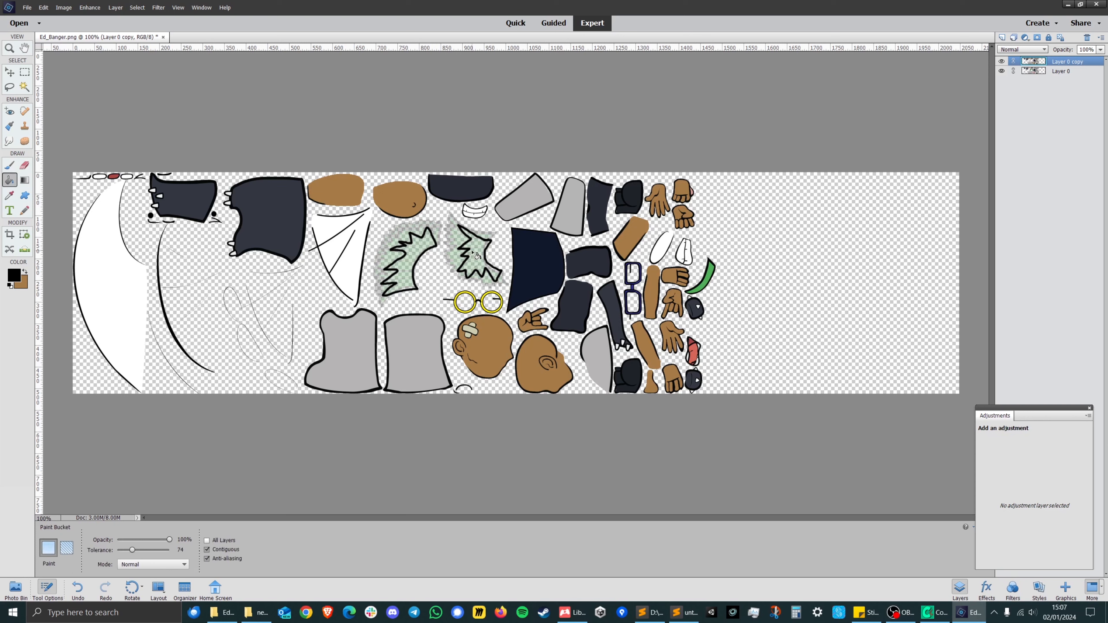
{"action": "left_click", "coordinate": [409, 265]}
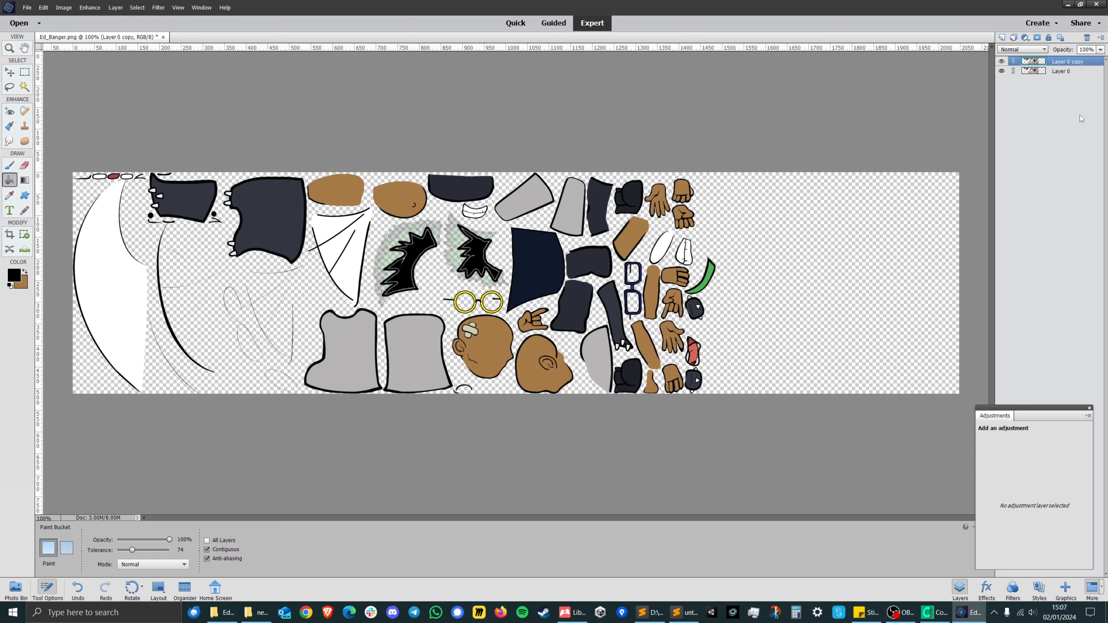
{"action": "left_click", "coordinate": [1001, 72]}
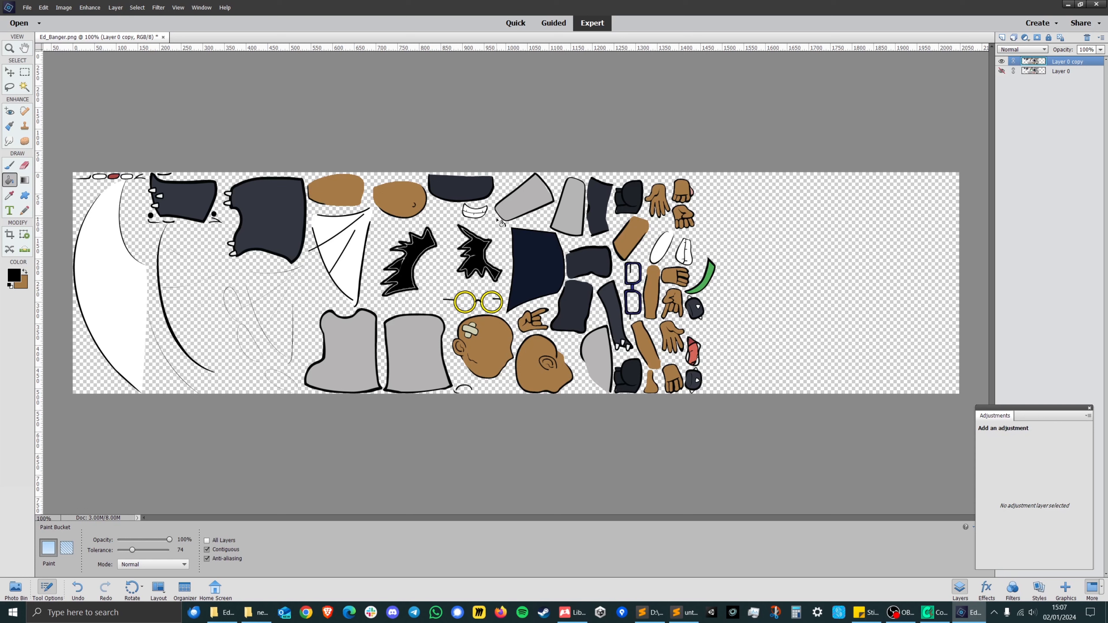
Select the grey torso piece beside the bandaged head and fill it with a diagonal linear rainbow gradient.
{"action": "left_click", "coordinate": [24, 87]}
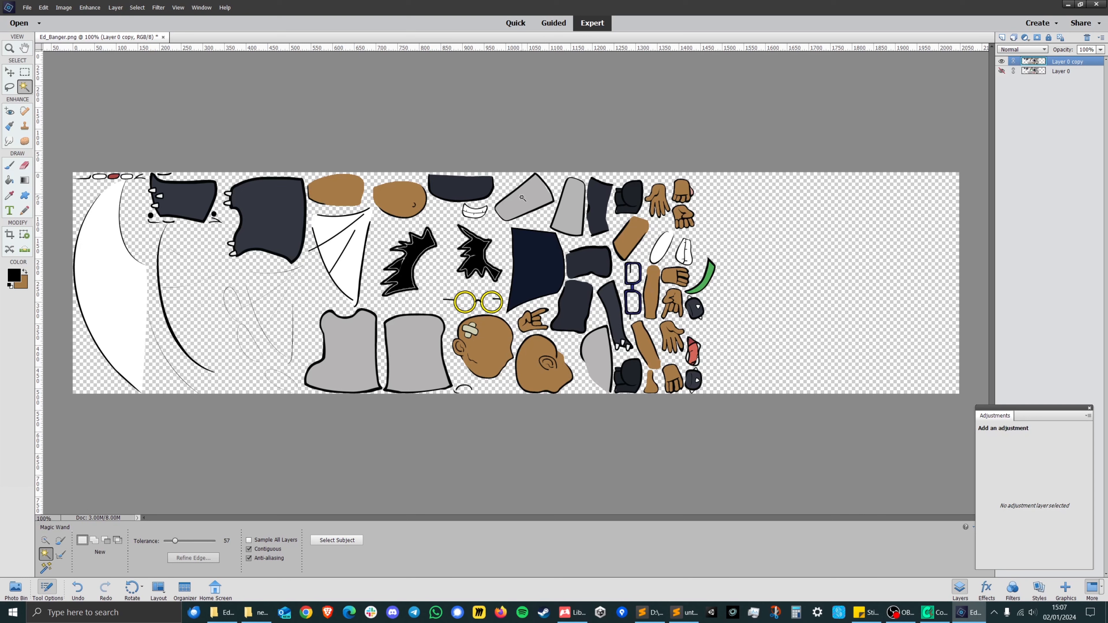
{"action": "left_click", "coordinate": [929, 614]}
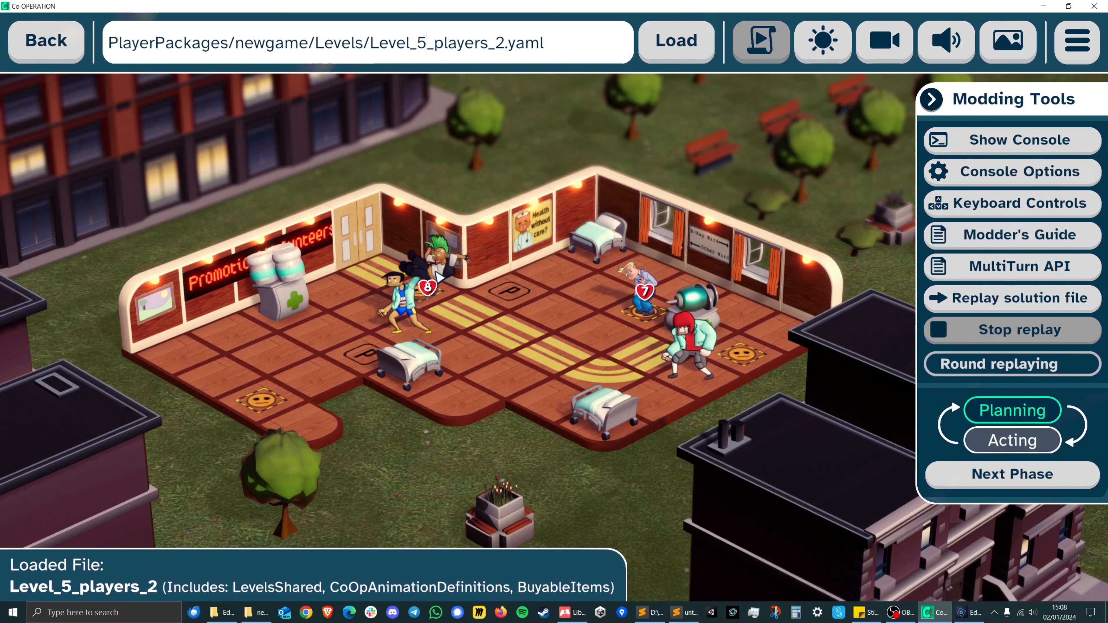
{"action": "left_click", "coordinate": [969, 612]}
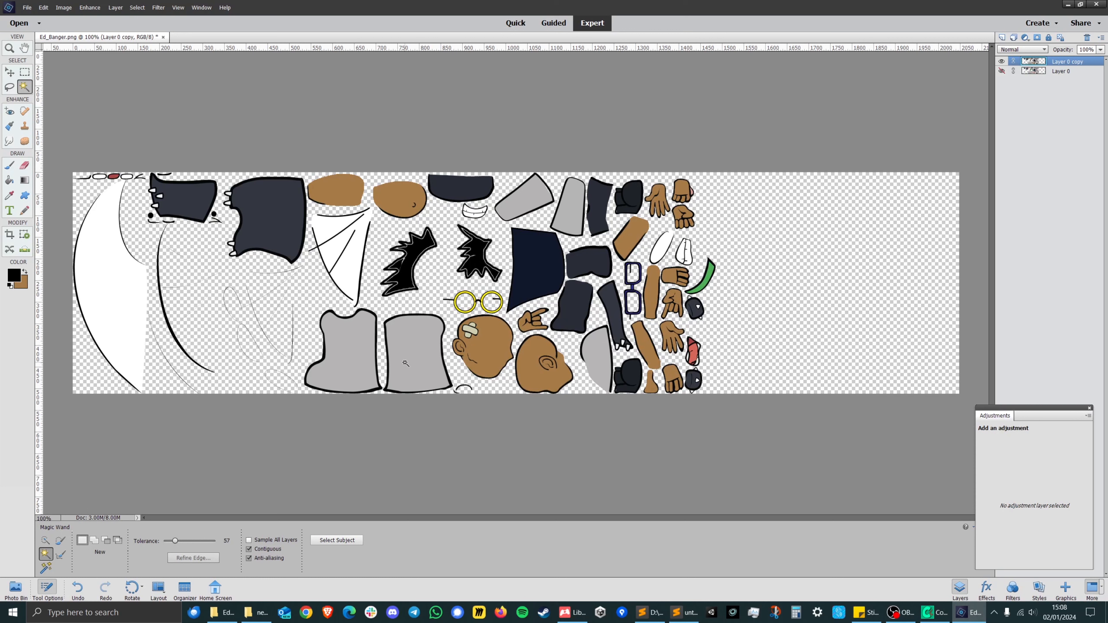
{"action": "left_click", "coordinate": [423, 341]}
{"action": "key", "text": "g"}
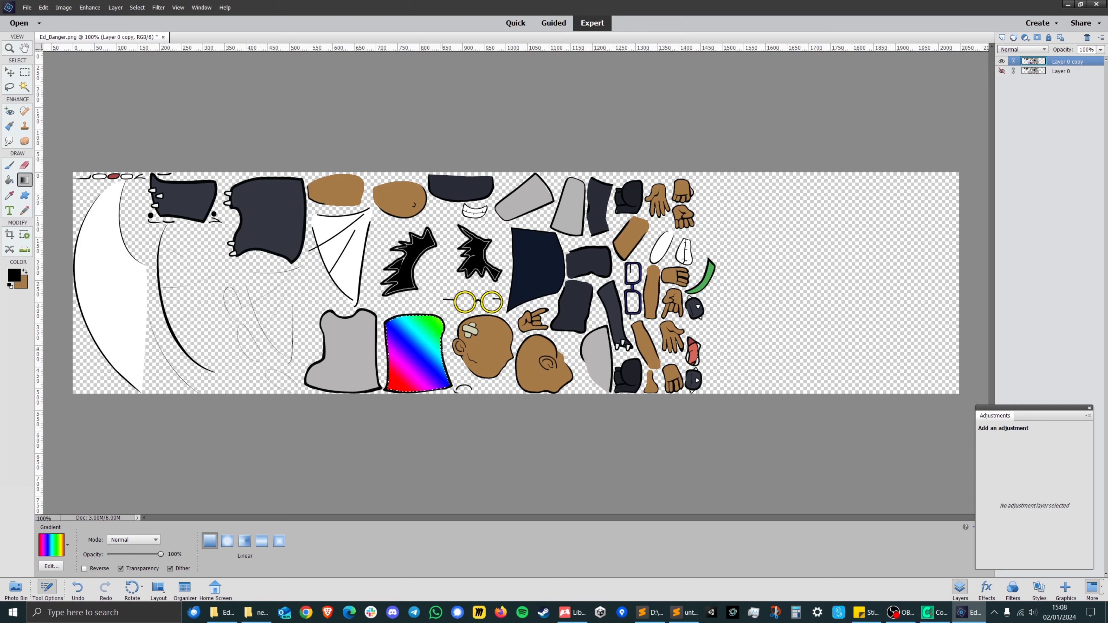
Select the remaining grey torso piece with the Magic Wand and fill it with a diagonal linear rainbow gradient.
{"action": "left_click", "coordinate": [25, 87]}
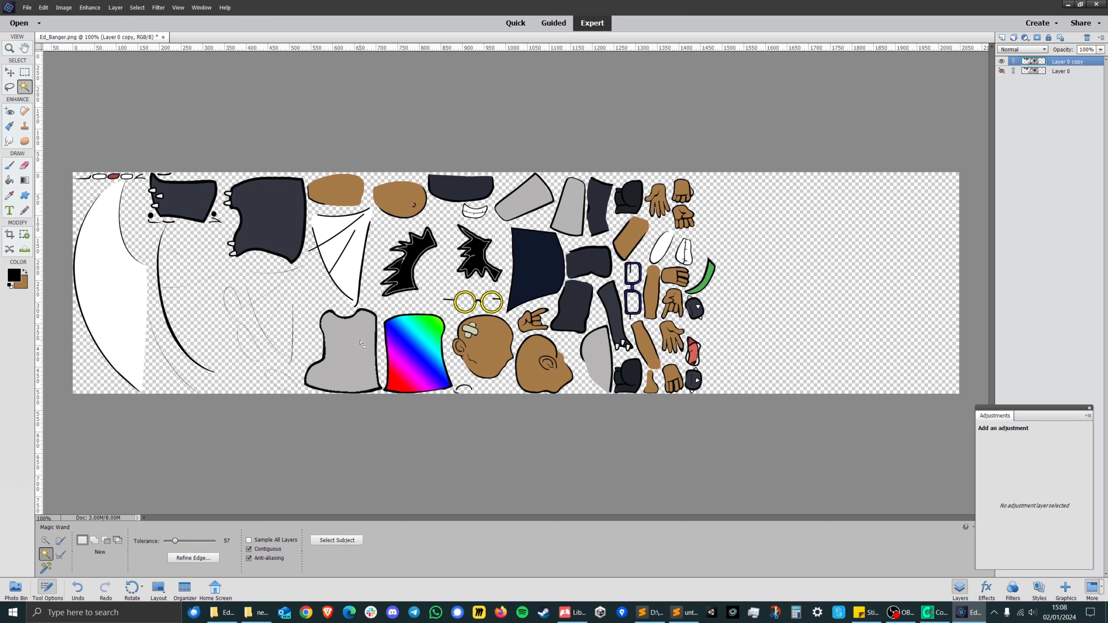
{"action": "left_click", "coordinate": [348, 345]}
{"action": "left_click", "coordinate": [25, 180]}
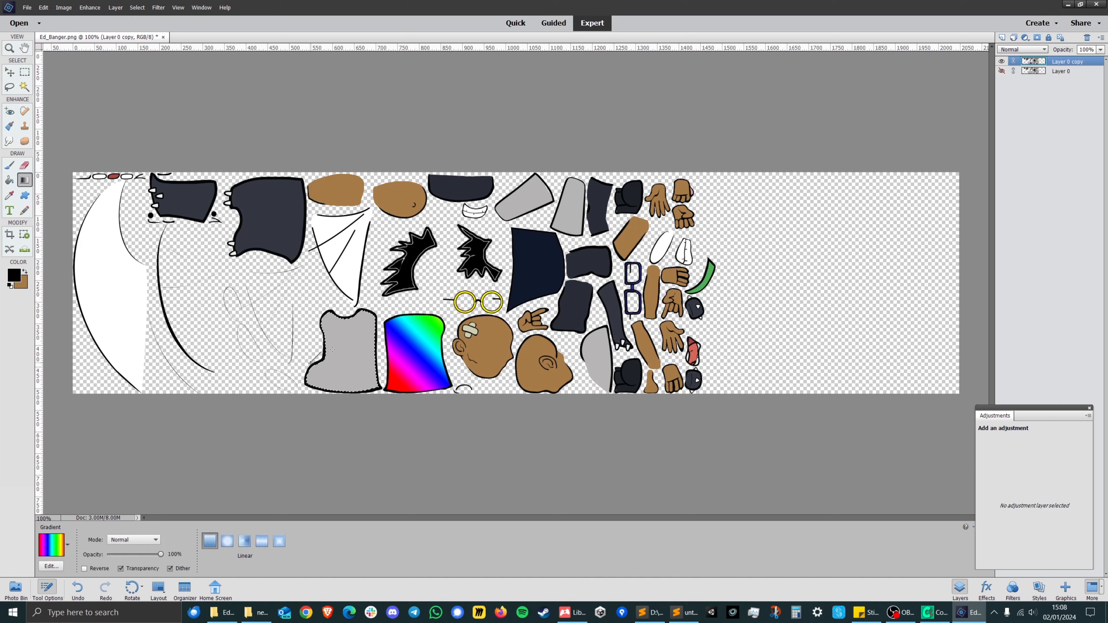
{"action": "left_click_drag", "start_coordinate": [298, 353], "coordinate": [404, 339]}
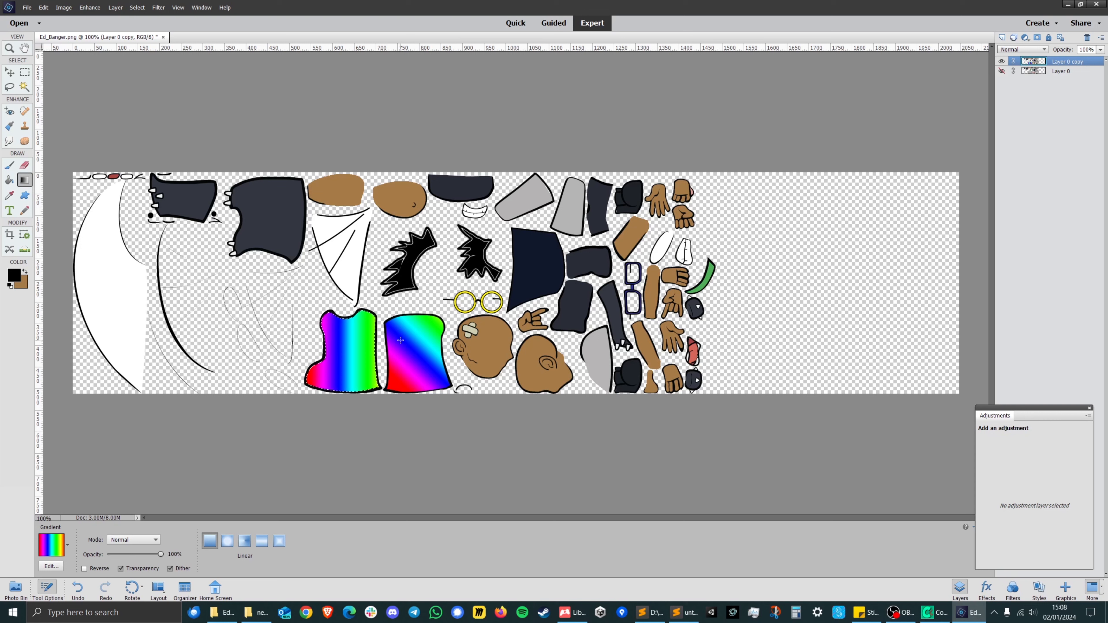
{"action": "left_click_drag", "start_coordinate": [312, 379], "coordinate": [336, 355]}
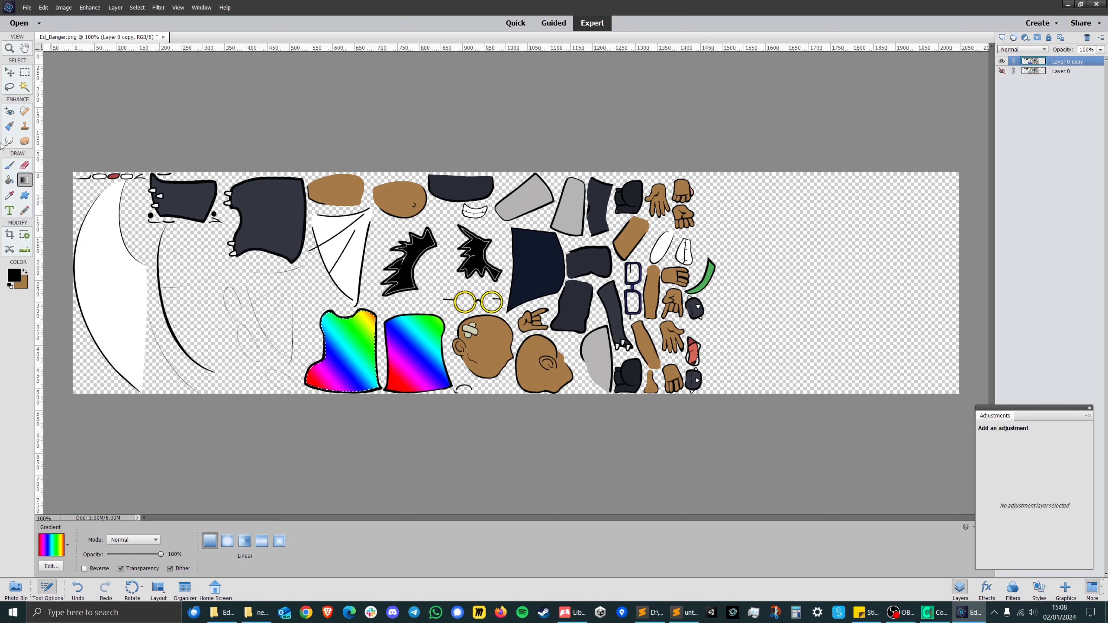
Select the tilted grey piece beside the dark blue cap shape with the Magic Wand and fill it with a horizontal linear blue-red-yellow gradient.
{"action": "left_click", "coordinate": [27, 86]}
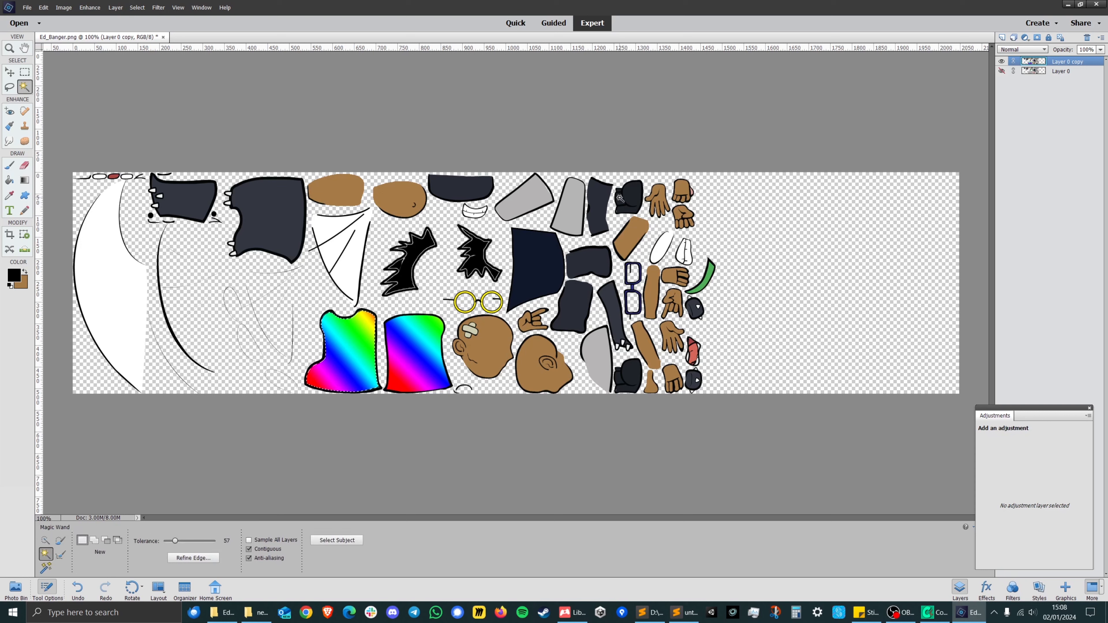
{"action": "left_click", "coordinate": [526, 201]}
{"action": "left_click", "coordinate": [25, 180]}
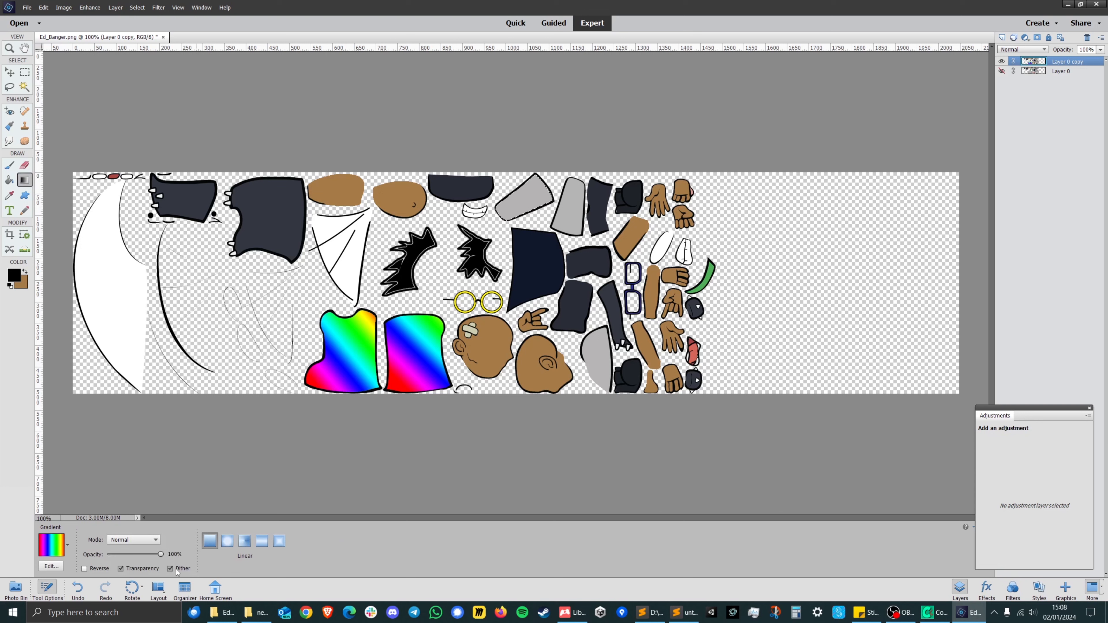
{"action": "left_click", "coordinate": [67, 546]}
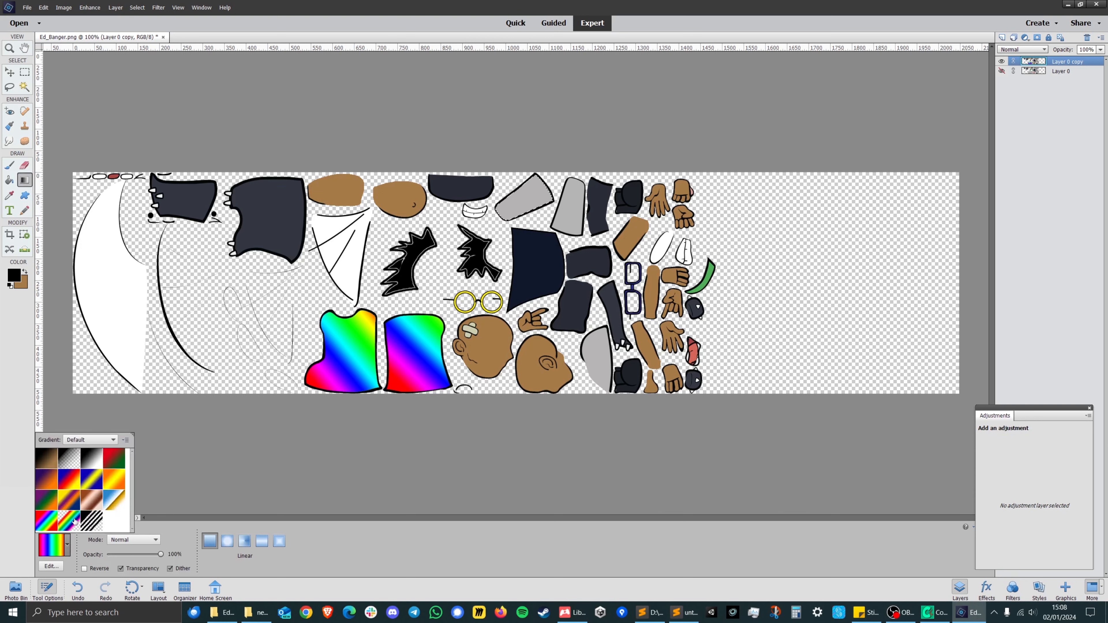
{"action": "left_click", "coordinate": [71, 475]}
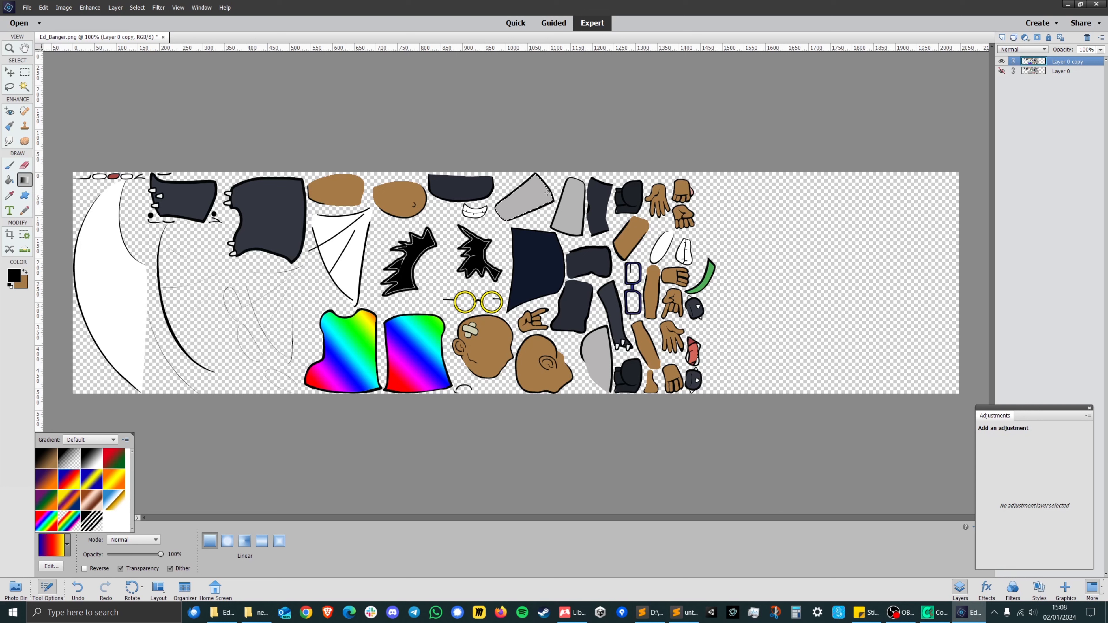
{"action": "left_click_drag", "start_coordinate": [496, 203], "coordinate": [558, 203]}
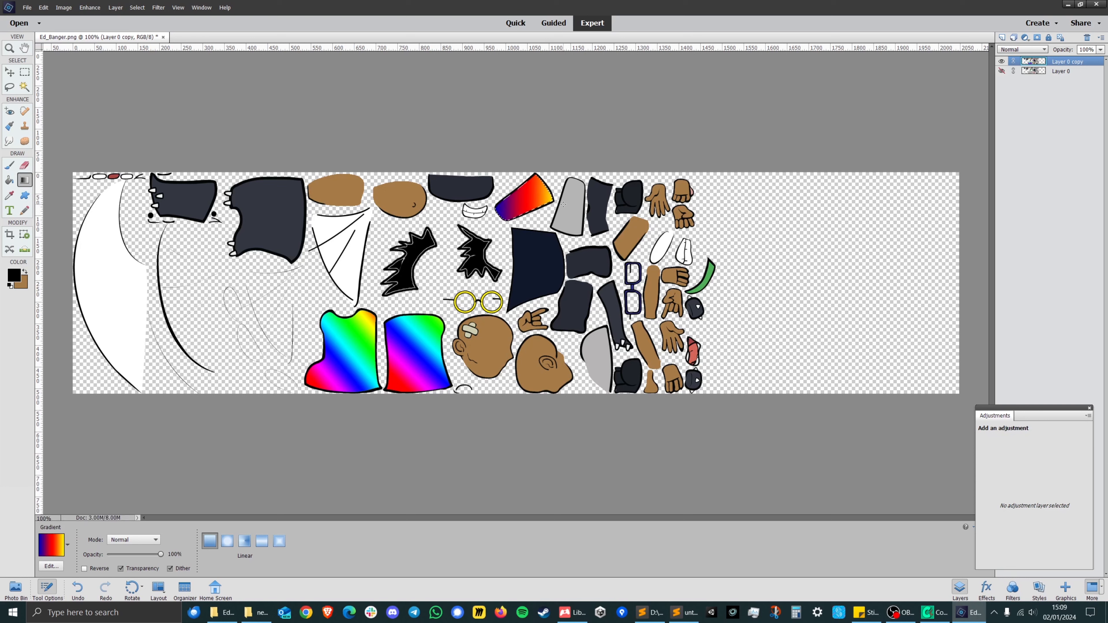
Select the upright grey piece beside the newly coloured one and fill it with the same horizontal linear blue-red-yellow gradient.
{"action": "left_click", "coordinate": [25, 86]}
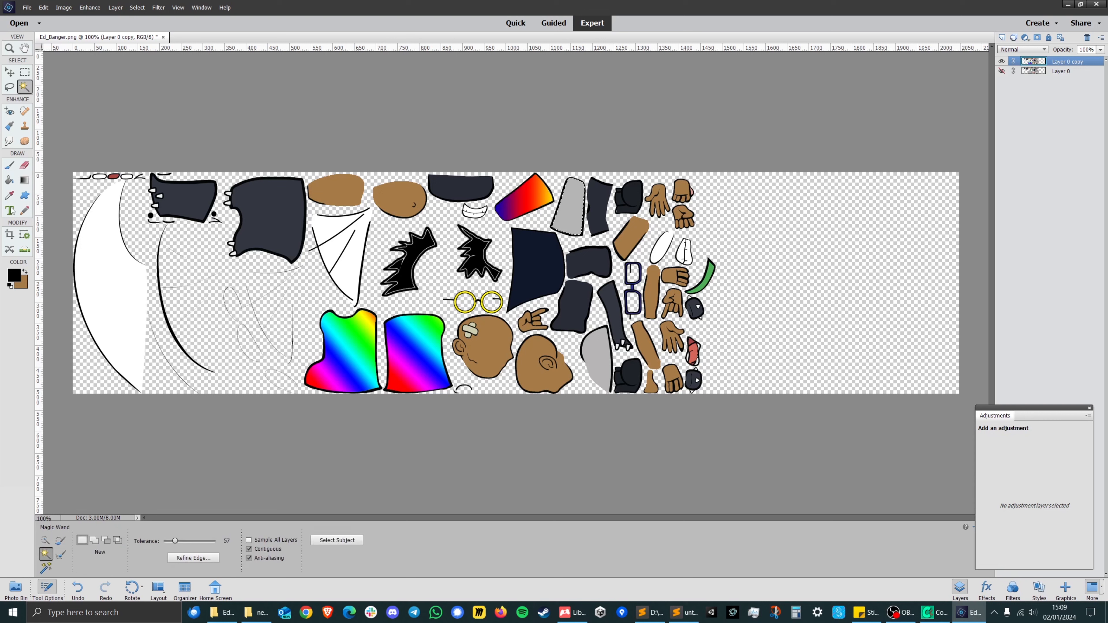
{"action": "left_click", "coordinate": [25, 180]}
{"action": "left_click_drag", "start_coordinate": [548, 215], "coordinate": [605, 216]}
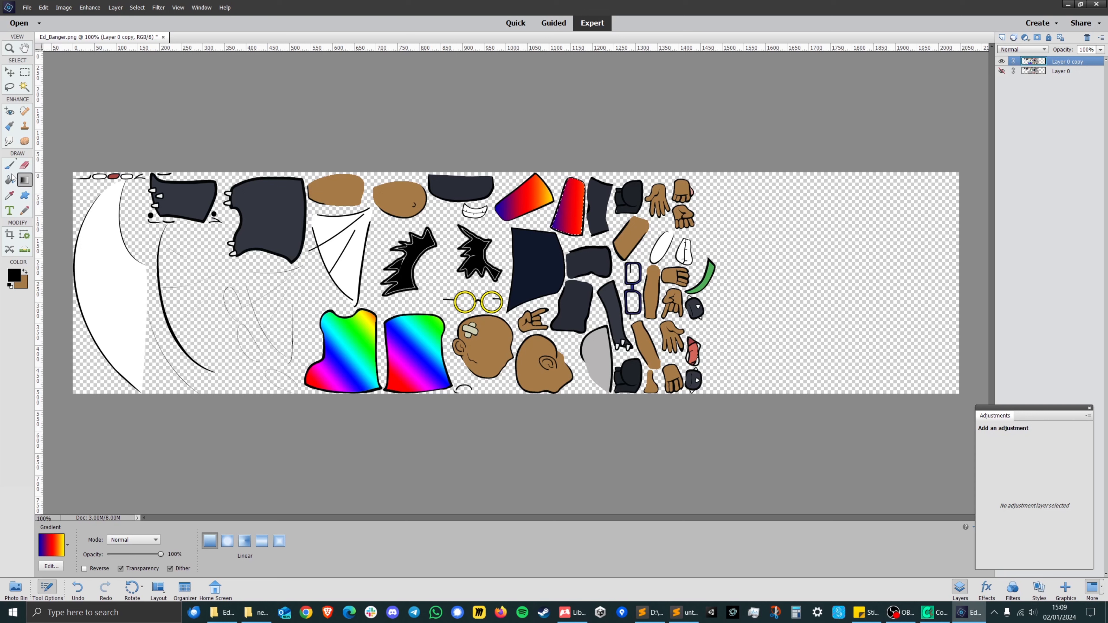
Select the rounded grey piece beside the brown side-profile head and fill it with a diagonal linear red-green gradient.
{"action": "left_click", "coordinate": [24, 87]}
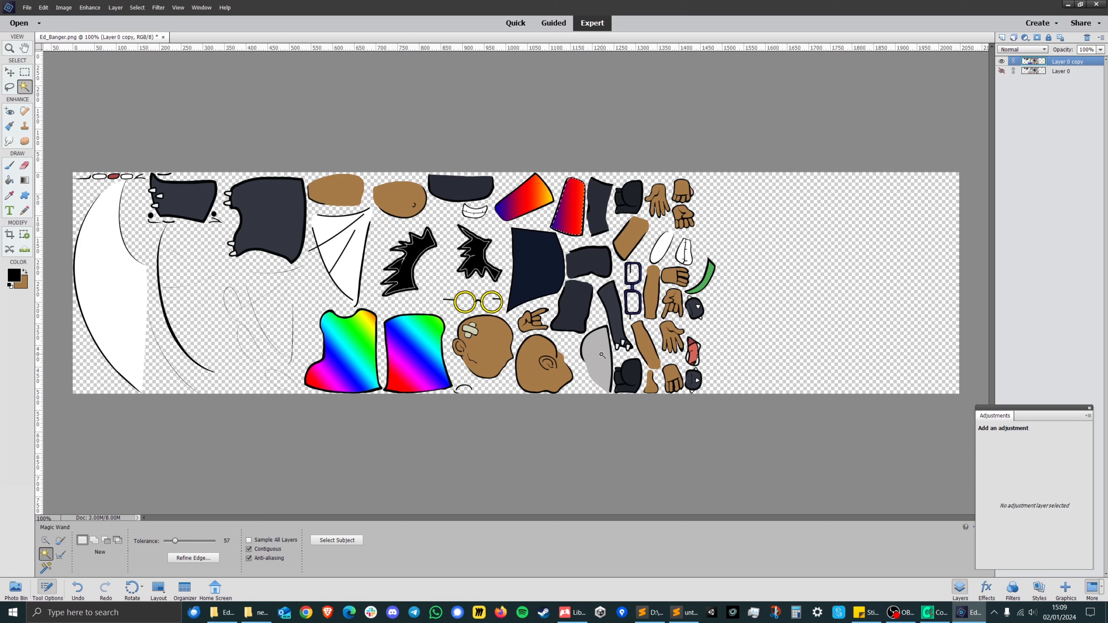
{"action": "left_click", "coordinate": [27, 184]}
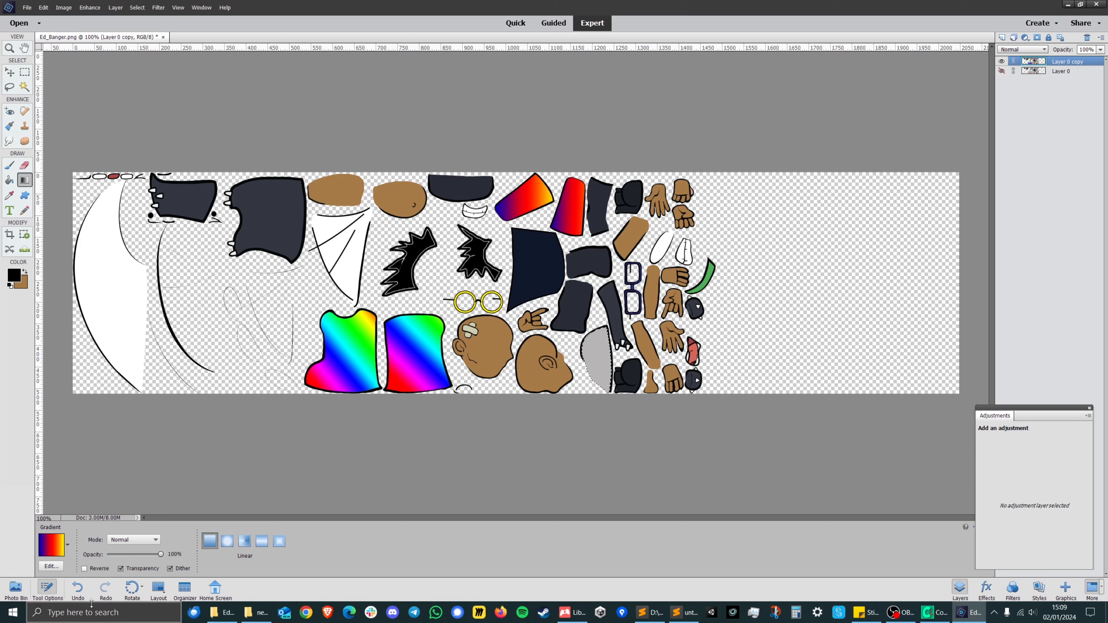
{"action": "left_click", "coordinate": [67, 545]}
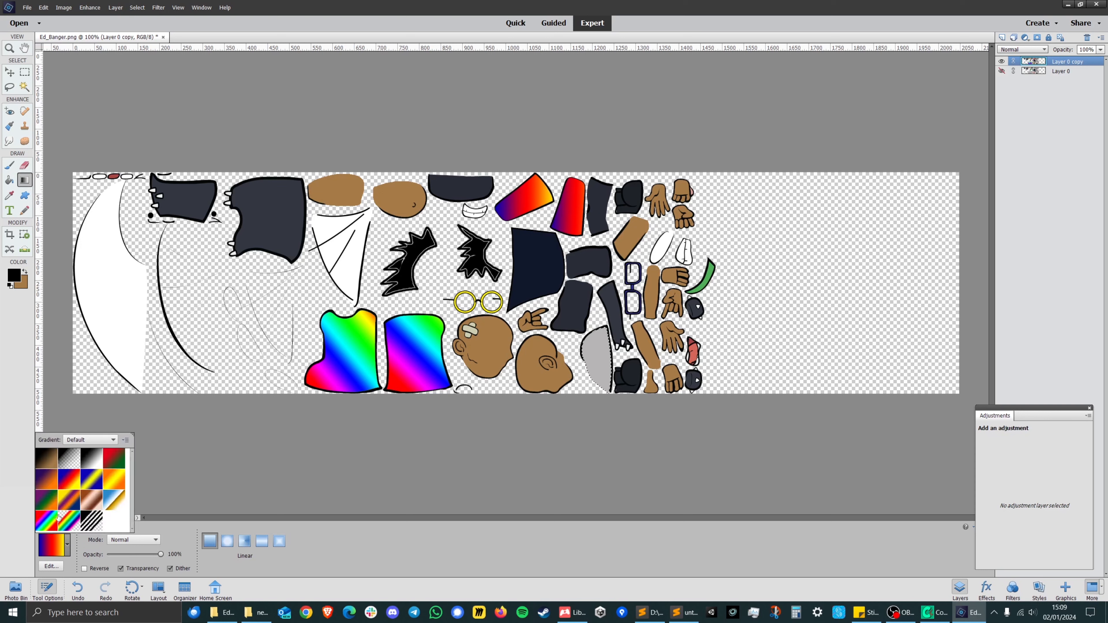
{"action": "left_click", "coordinate": [117, 464]}
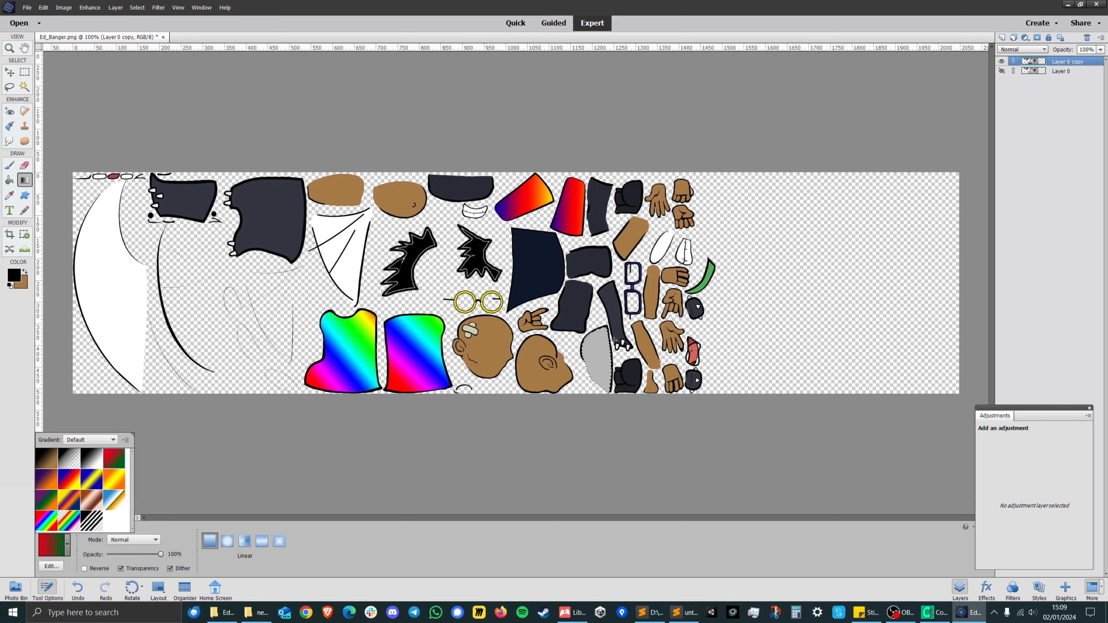
{"action": "left_click_drag", "start_coordinate": [584, 370], "coordinate": [615, 349]}
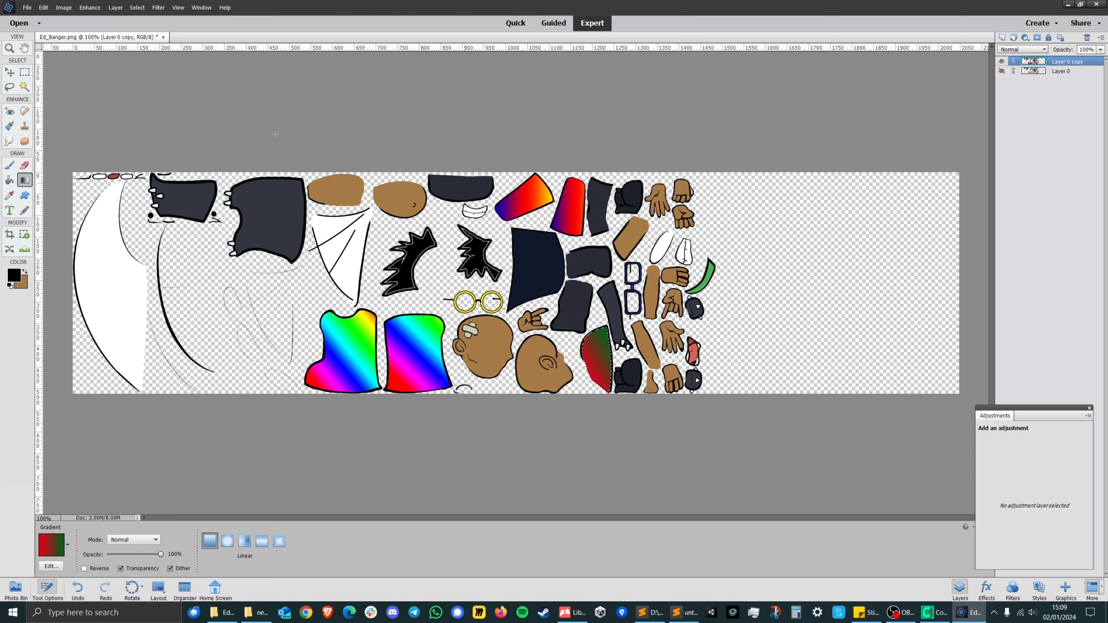
Export the sprite sheet with Save for Web as PNG-24, replacing Ed_Banger.png in the newgame tutorial folder.
{"action": "key", "text": "w"}
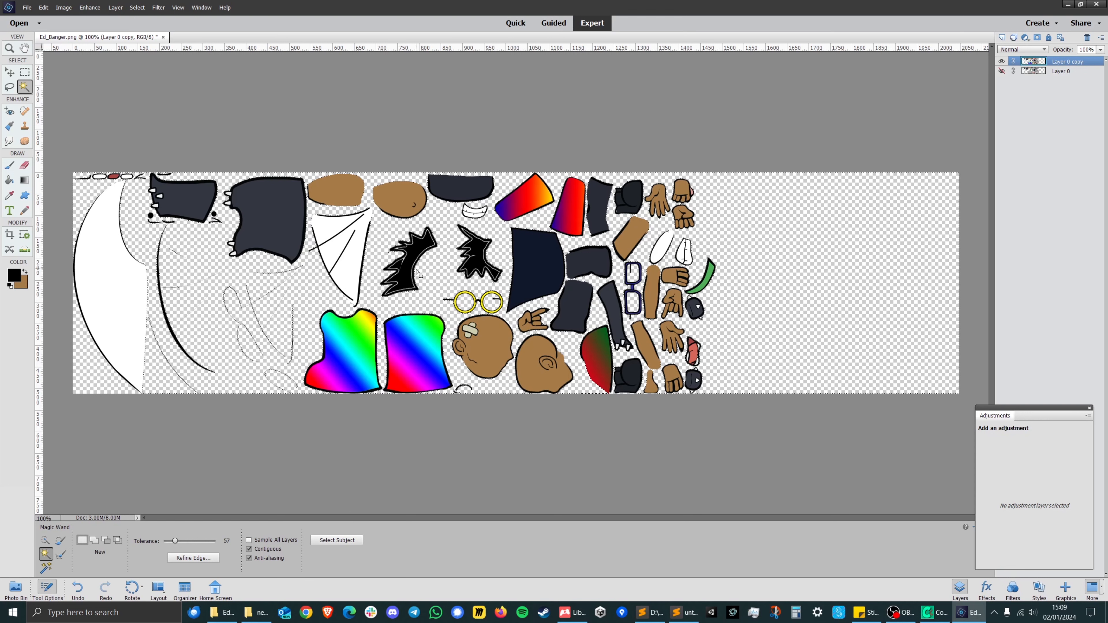
{"action": "left_click", "coordinate": [496, 231]}
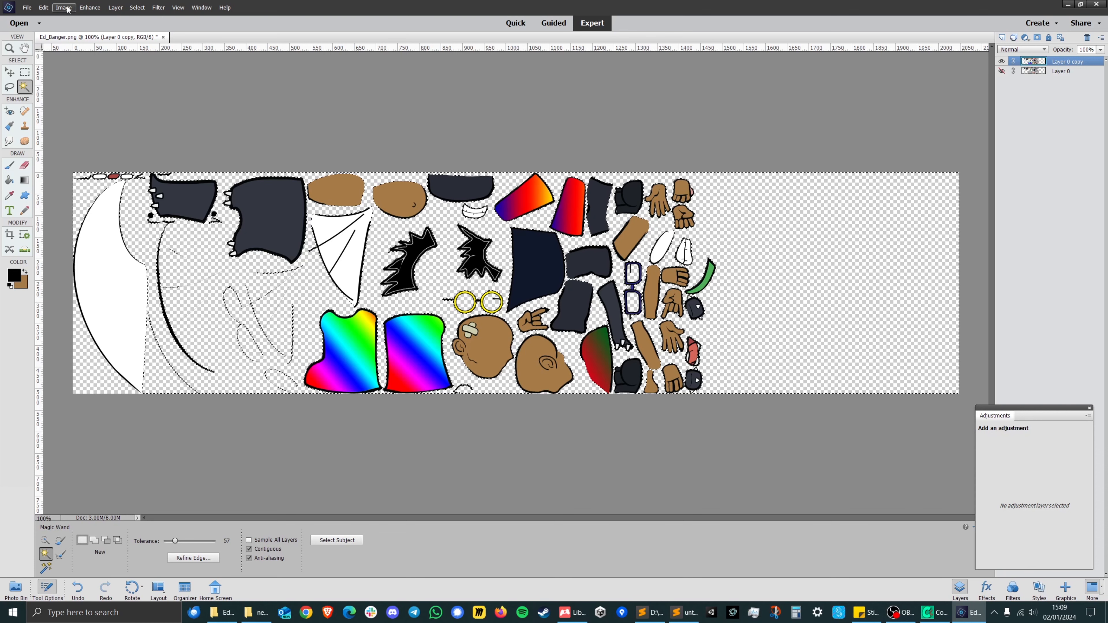
{"action": "left_click", "coordinate": [26, 8]}
{"action": "left_click", "coordinate": [44, 117]}
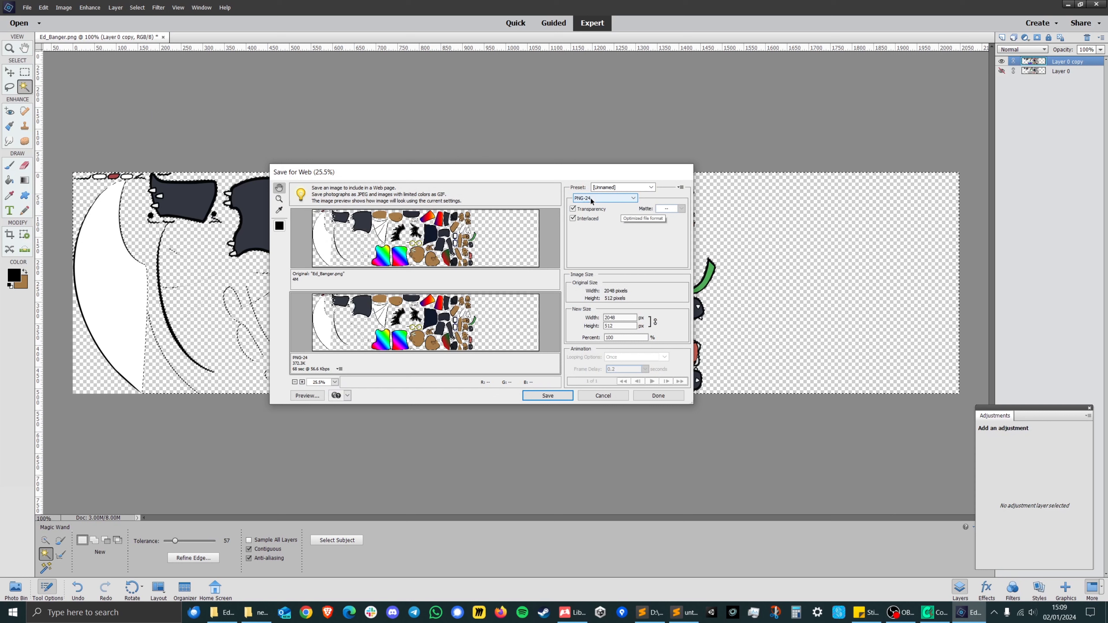
{"action": "left_click", "coordinate": [541, 396]}
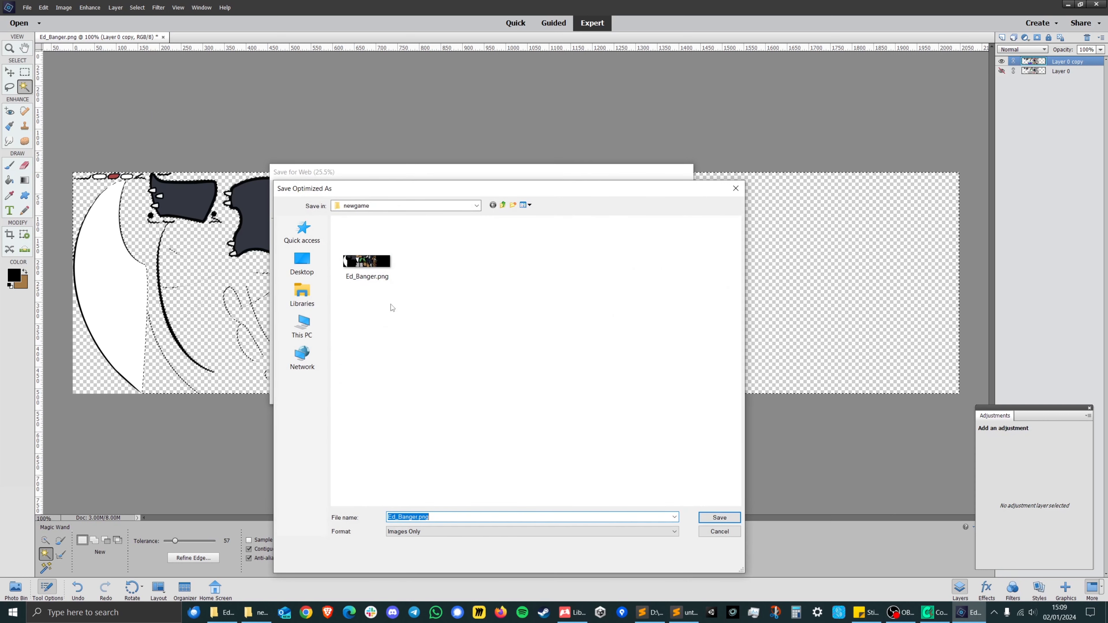
{"action": "left_click", "coordinate": [721, 521]}
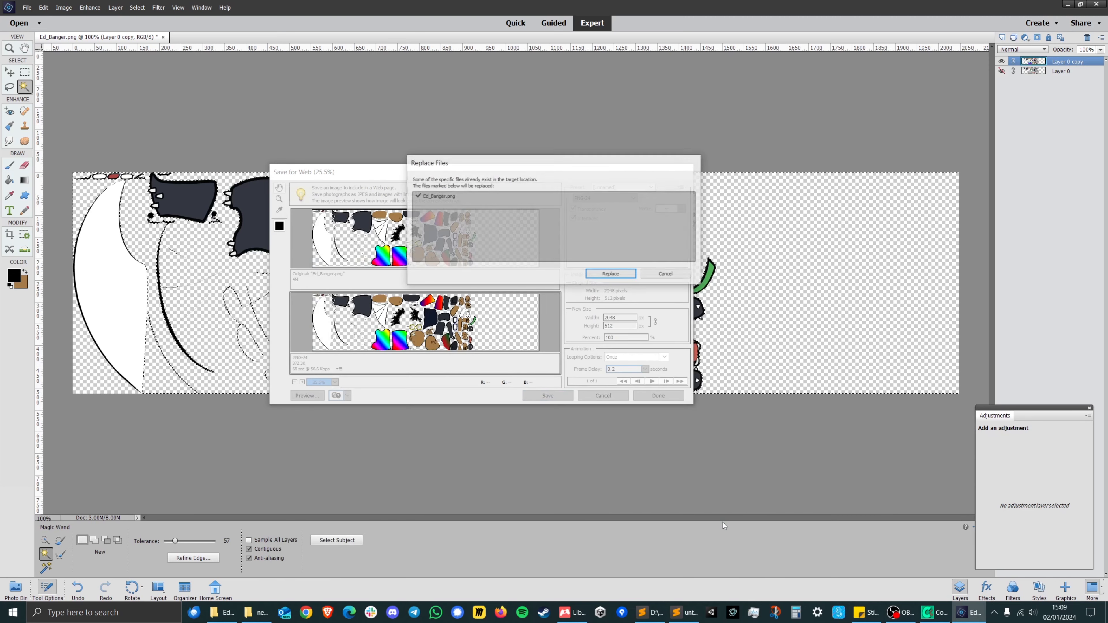
{"action": "left_click", "coordinate": [595, 273]}
Copy the exported Ed_Banger.png from the tutorial's newgame folder into the mod's Patients/Ed_Banger folder in File Explorer, replacing the existing file.
{"action": "left_click", "coordinate": [257, 612]}
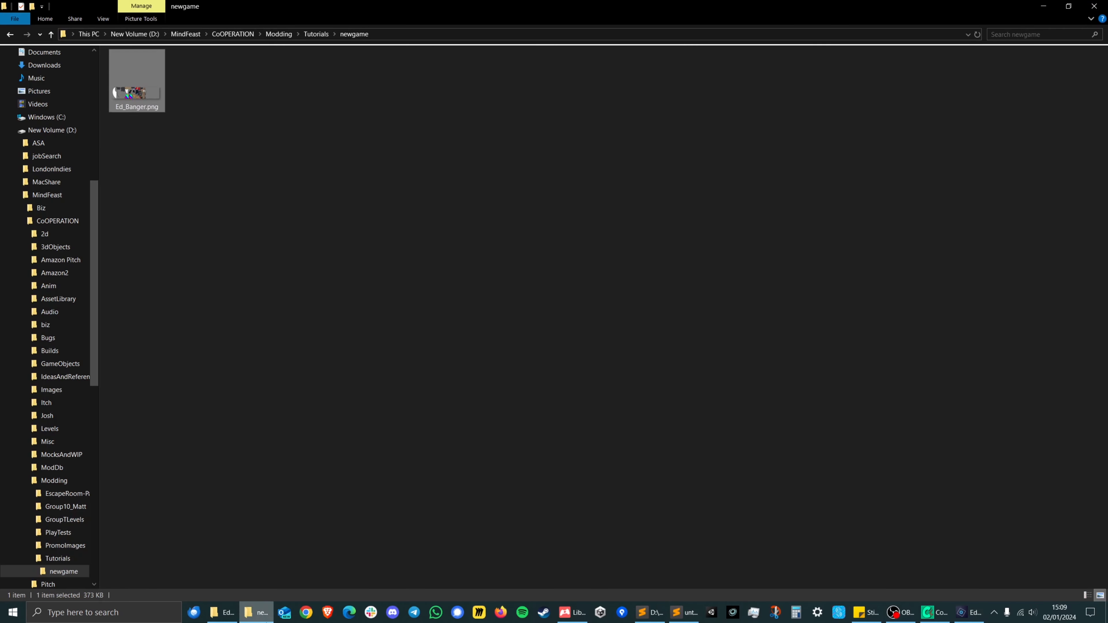
{"action": "left_click", "coordinate": [168, 128]}
{"action": "left_click", "coordinate": [150, 73]}
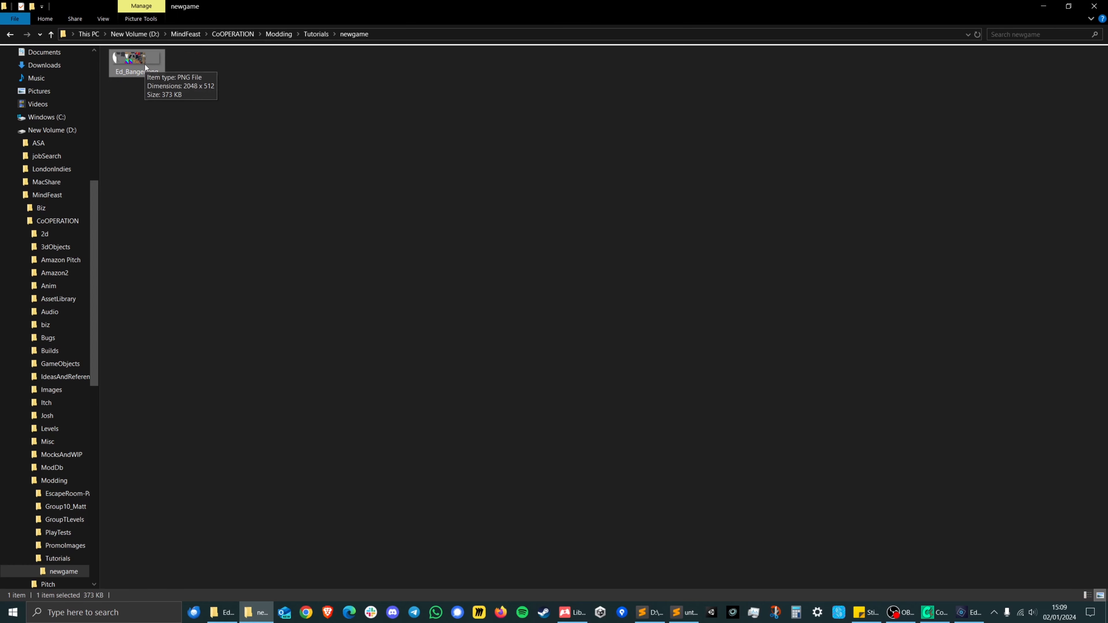
{"action": "key", "text": "alt+Tab"}
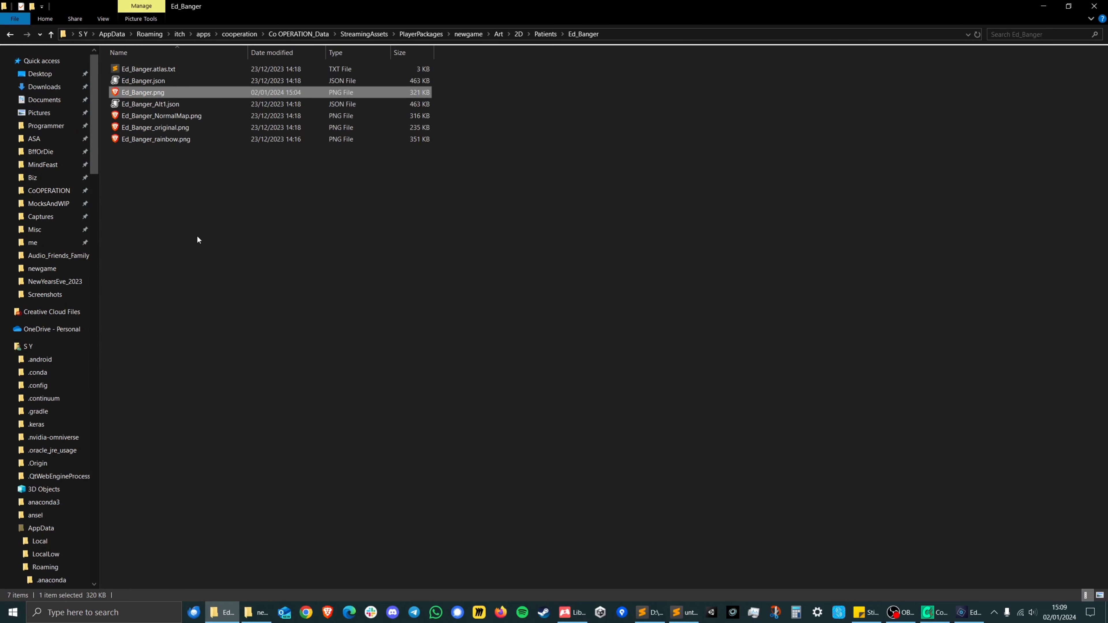
{"action": "left_click", "coordinate": [182, 216]}
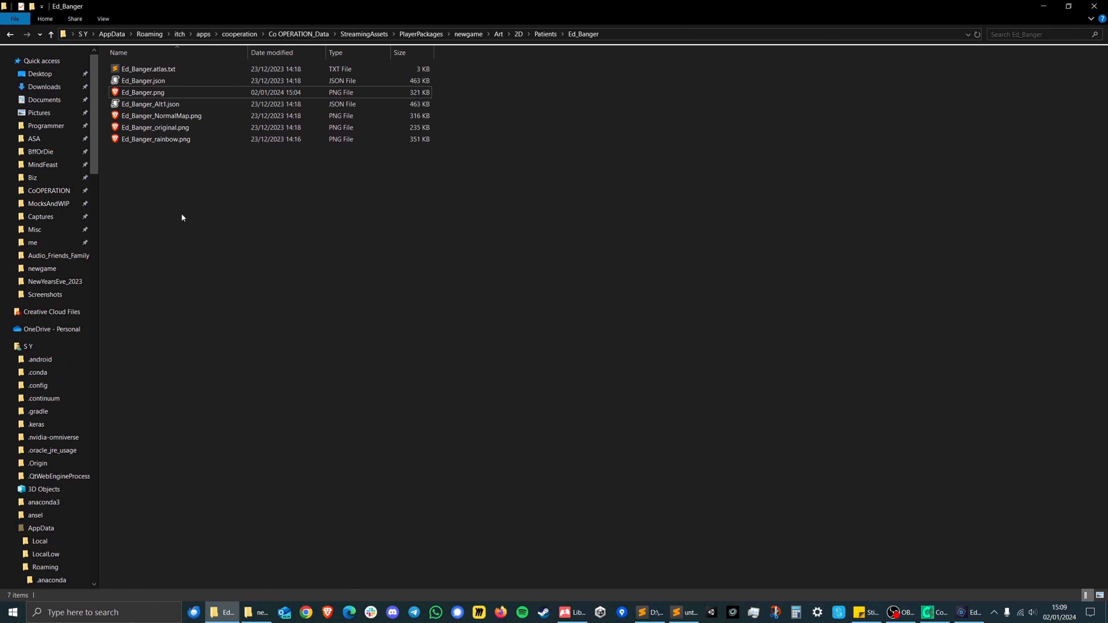
{"action": "key", "text": "ctrl+v"}
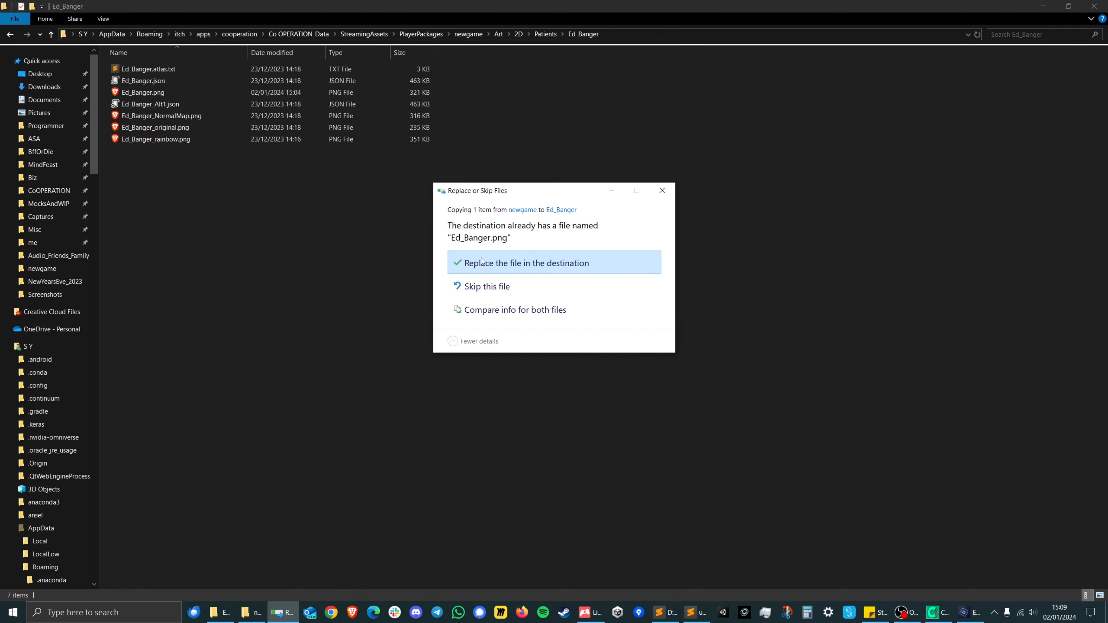
{"action": "left_click", "coordinate": [483, 261]}
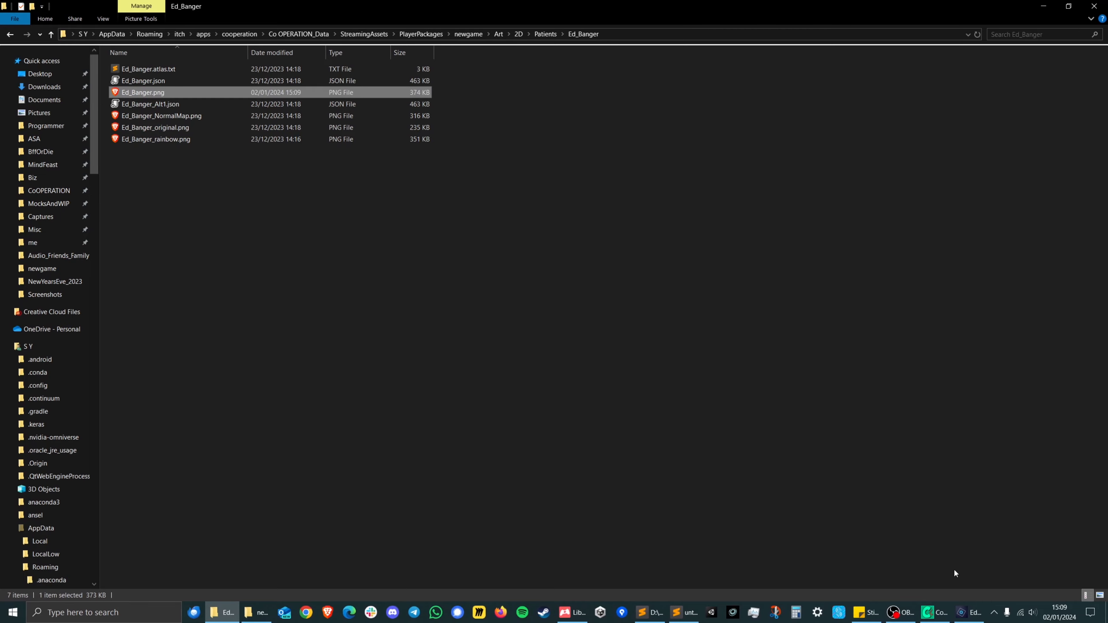
Switch to Co OPERATION, reload Level_5_players_2.yaml and advance the replay phases with the modding tools to check the restyled patient.
{"action": "left_click", "coordinate": [939, 617]}
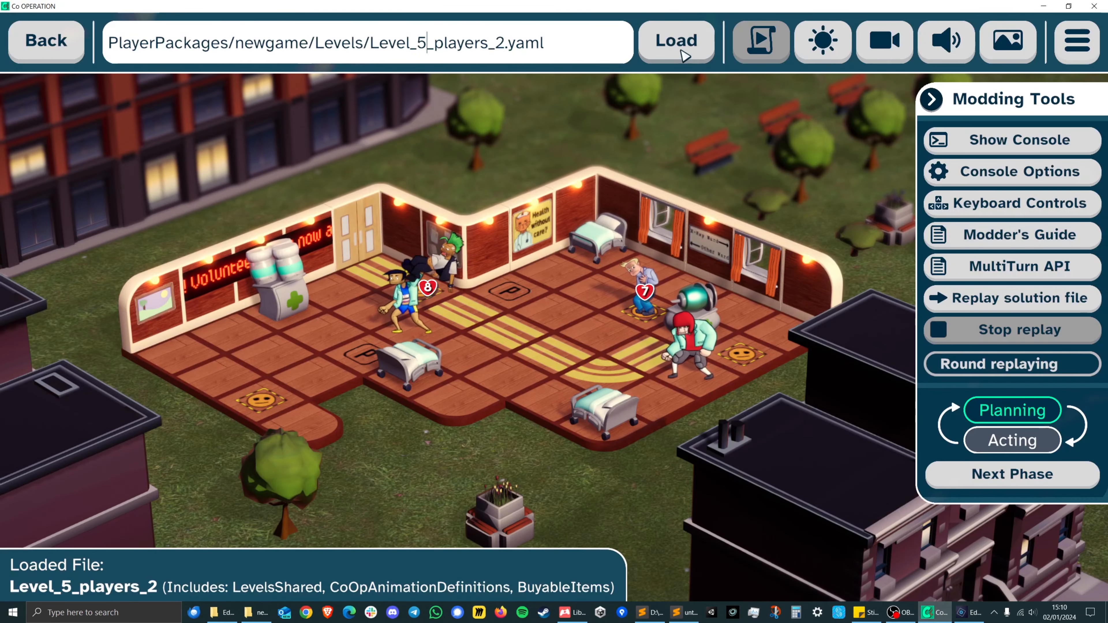
{"action": "left_click", "coordinate": [683, 51]}
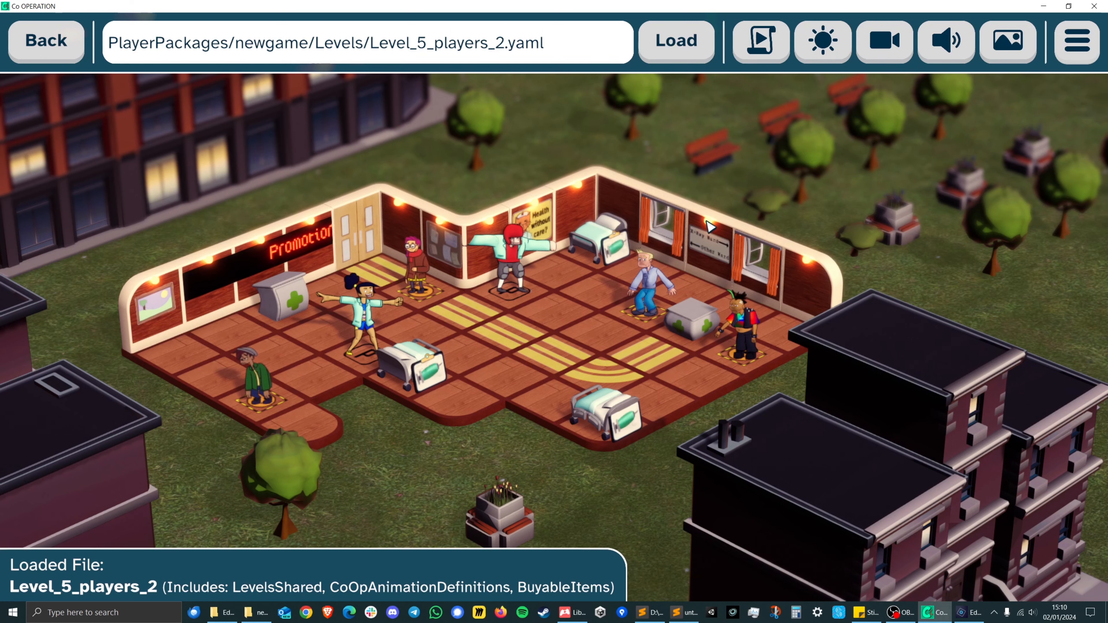
{"action": "left_click", "coordinate": [772, 43]}
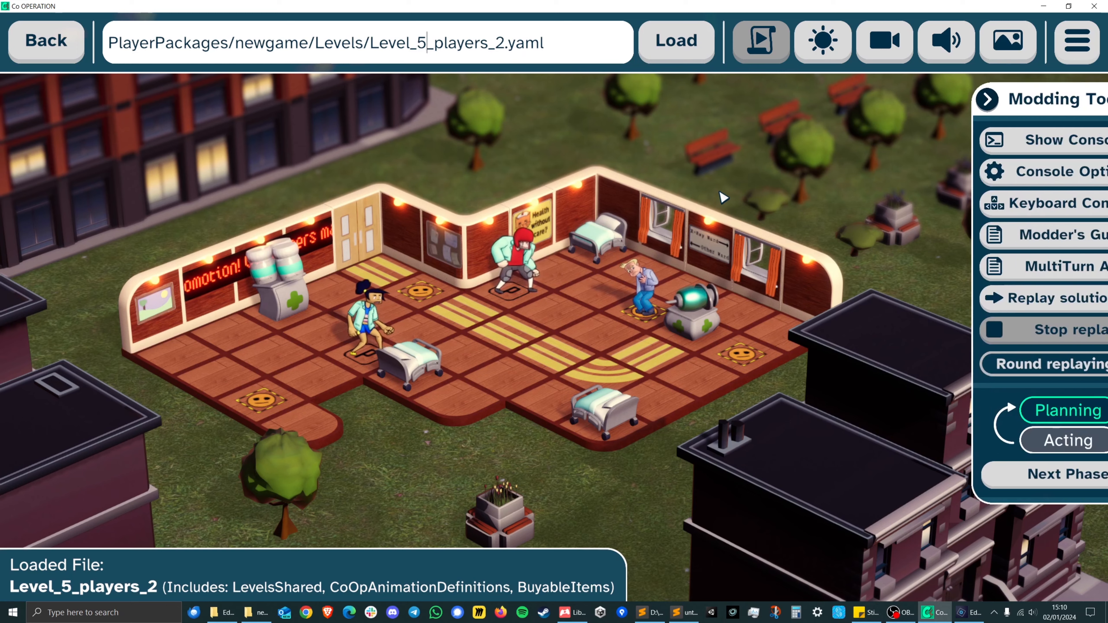
{"action": "left_click", "coordinate": [1022, 483]}
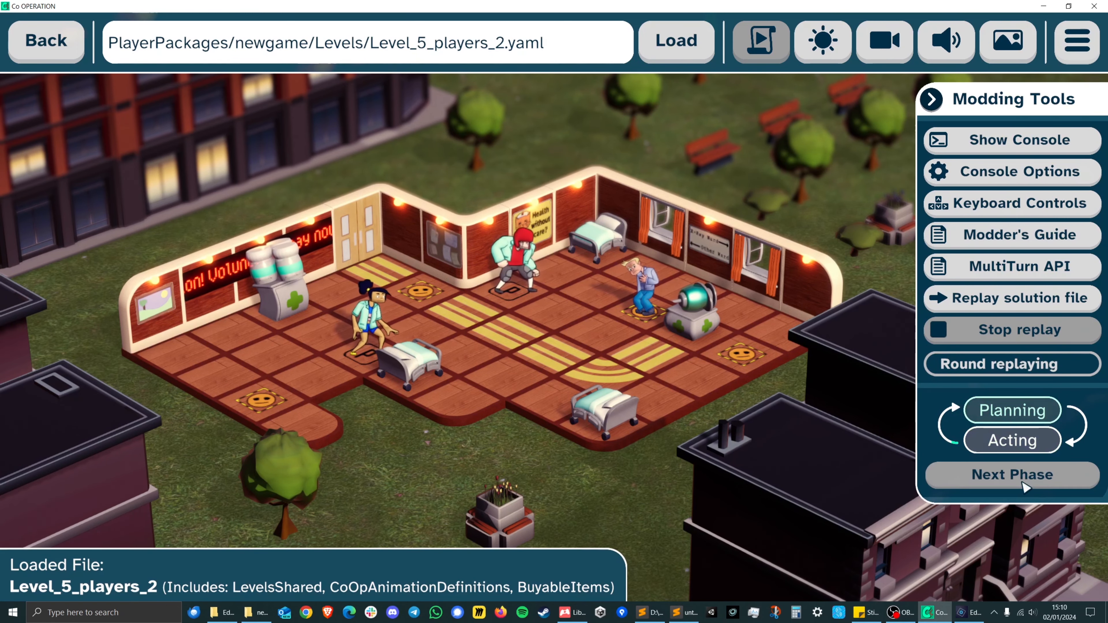
{"action": "left_click", "coordinate": [1022, 483]}
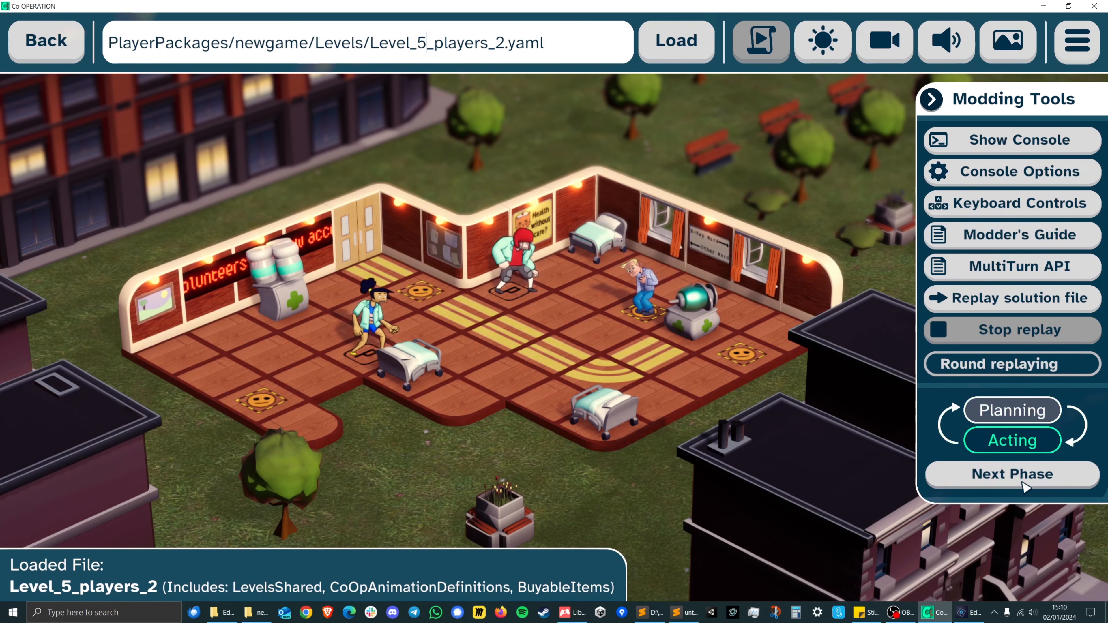
{"action": "left_click", "coordinate": [1022, 482]}
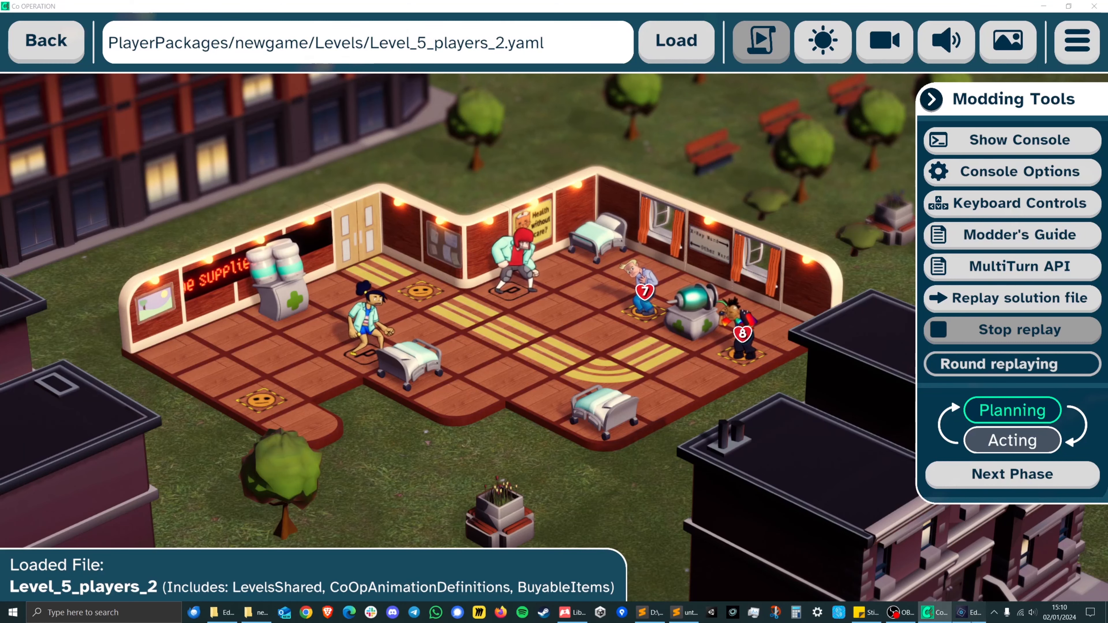
Switch back to the sprite sheet in Photoshop Elements and clear the active selection with the Rectangular Marquee tool.
{"action": "left_click", "coordinate": [967, 612]}
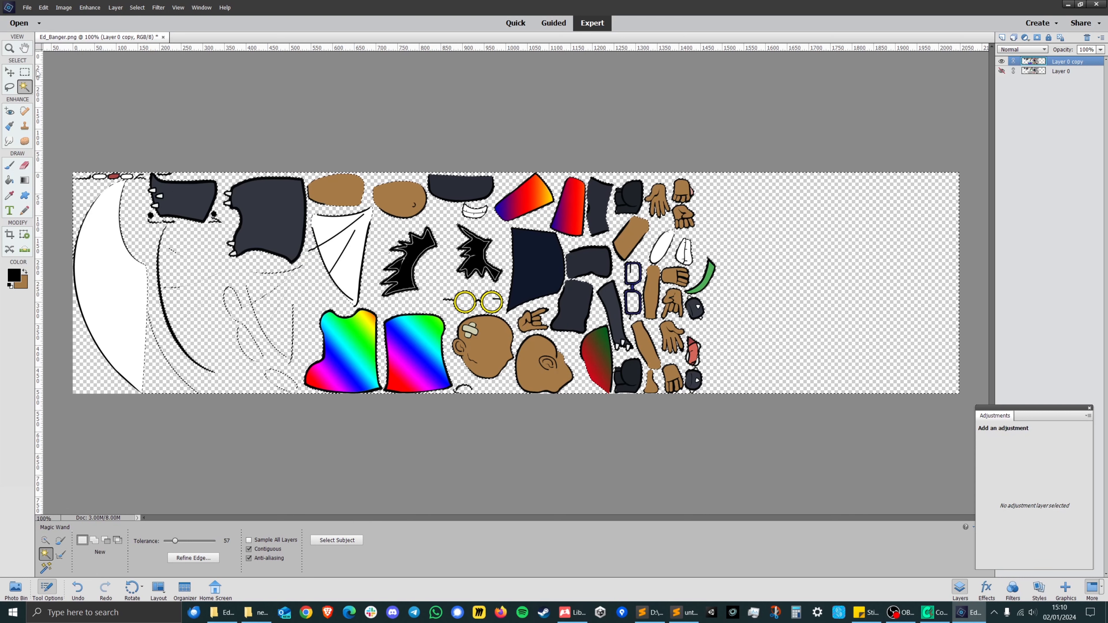
{"action": "key", "text": "m"}
{"action": "left_click", "coordinate": [372, 289]}
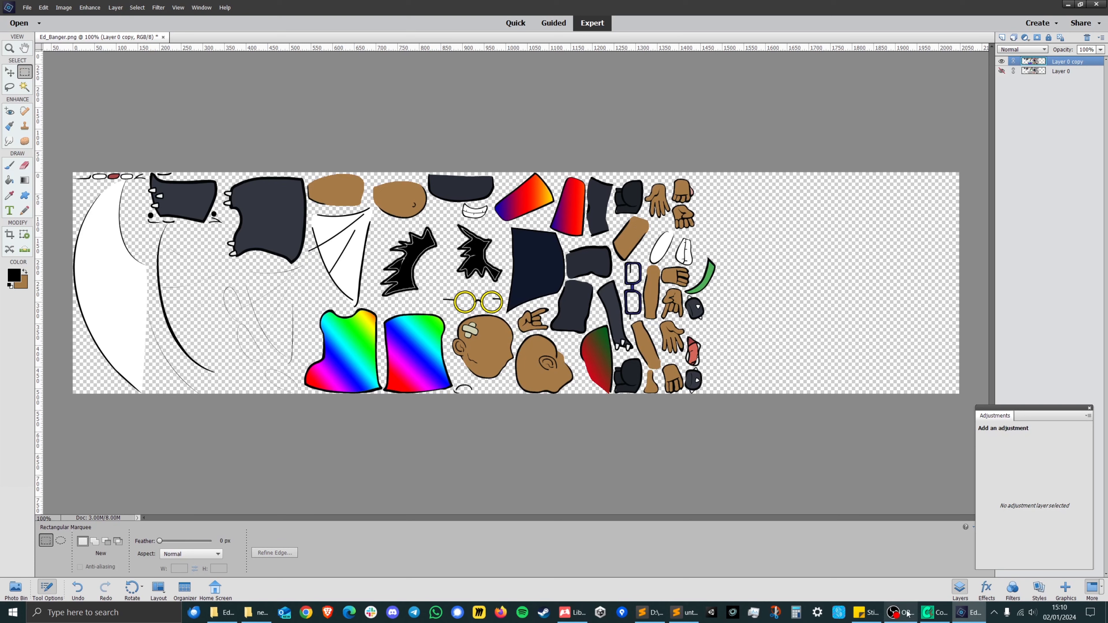
{"action": "left_click", "coordinate": [896, 612]}
{"action": "left_click", "coordinate": [907, 613]}
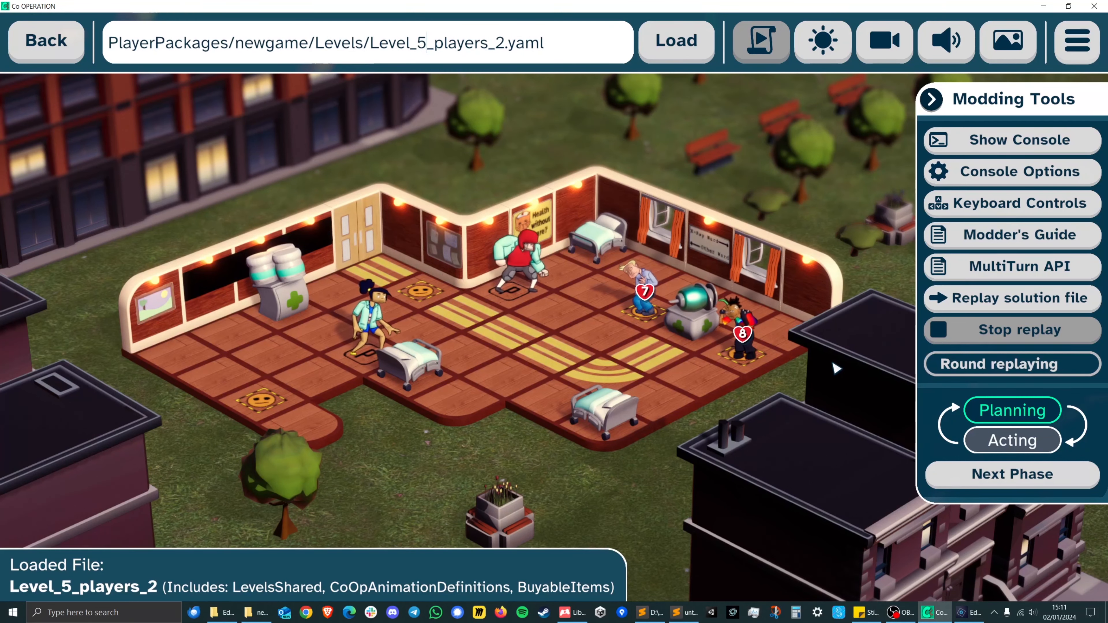
Select the line spineJSONColourOverride: '#ffffff' in Sticky Notes and switch to the Ed_Banger patient folder in File Explorer.
{"action": "left_click", "coordinate": [864, 612]}
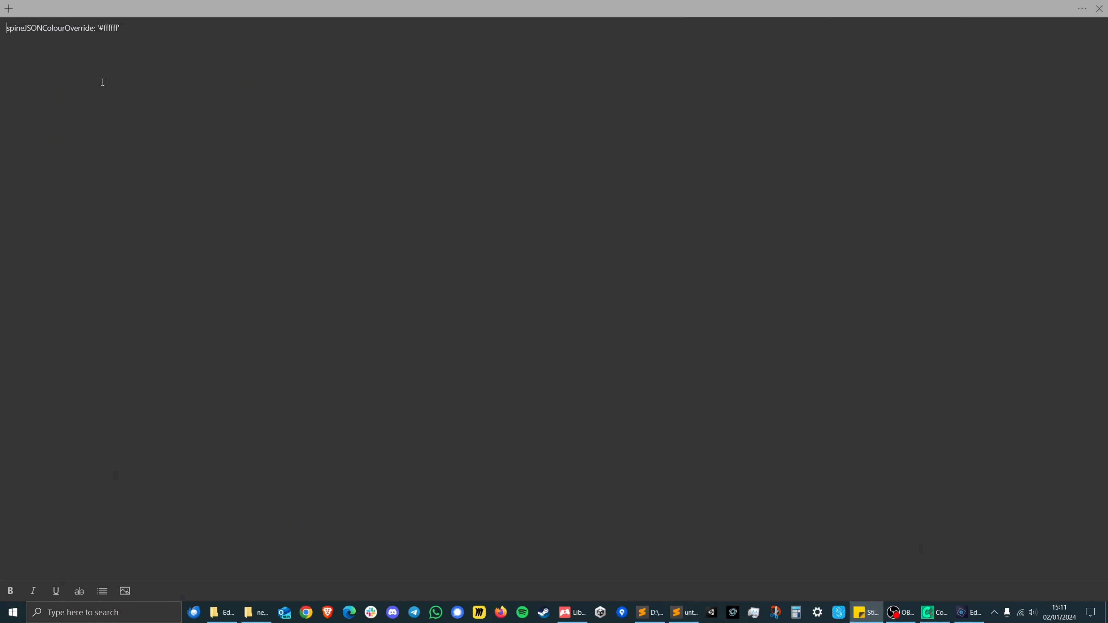
{"action": "left_click_drag", "start_coordinate": [124, 26], "coordinate": [2, 23]}
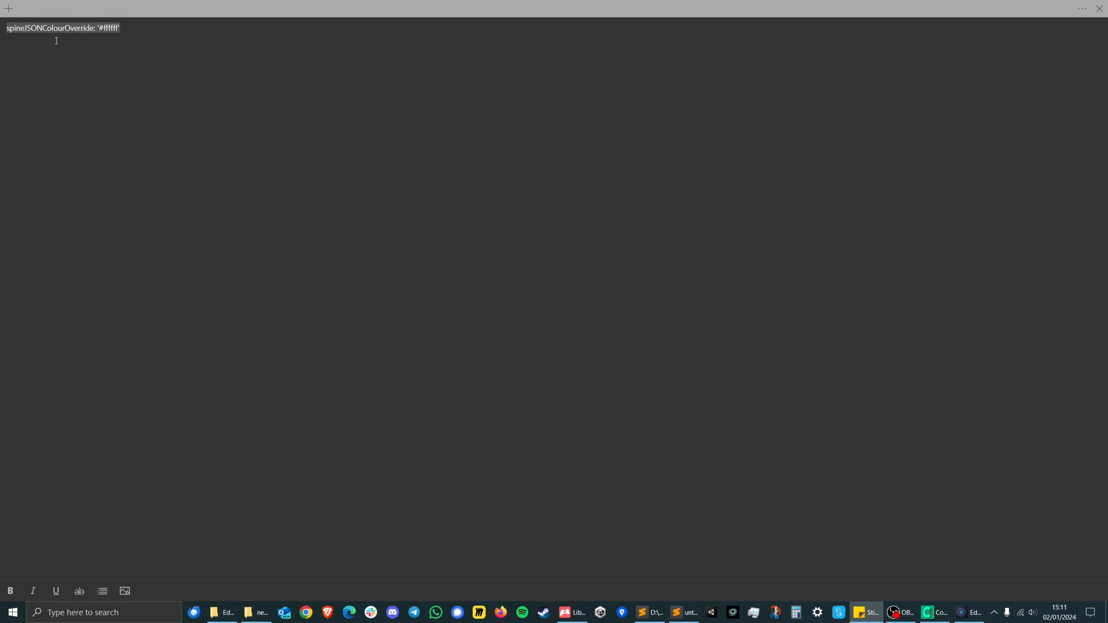
{"action": "left_click", "coordinate": [222, 613]}
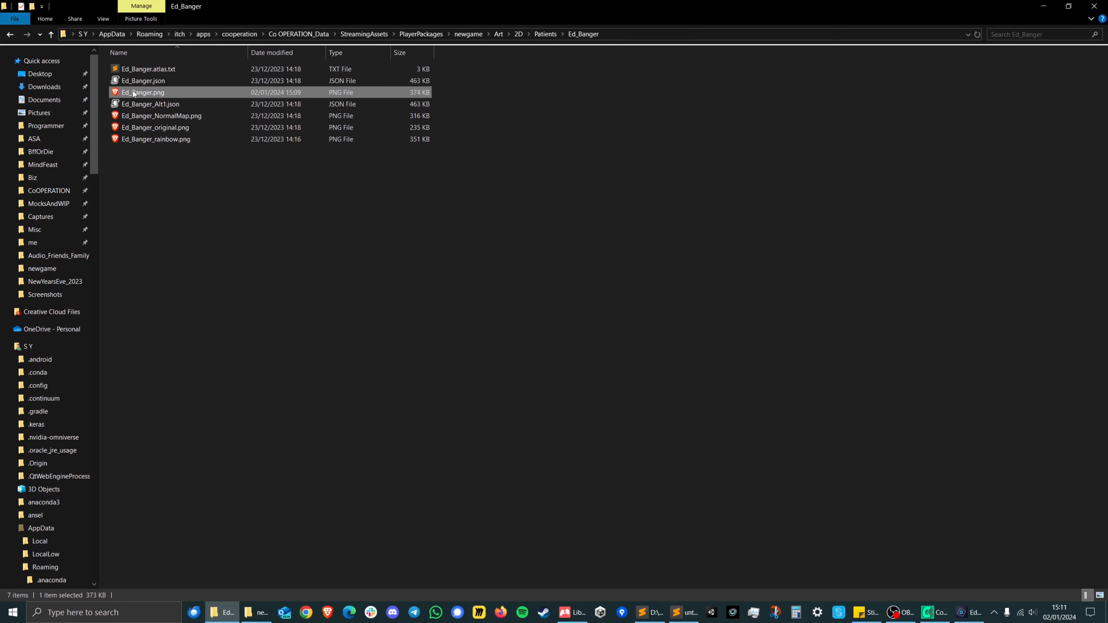
Go up from the Ed_Banger patient folder to the newgame package folder and open its Levels folder.
{"action": "left_click", "coordinate": [50, 35]}
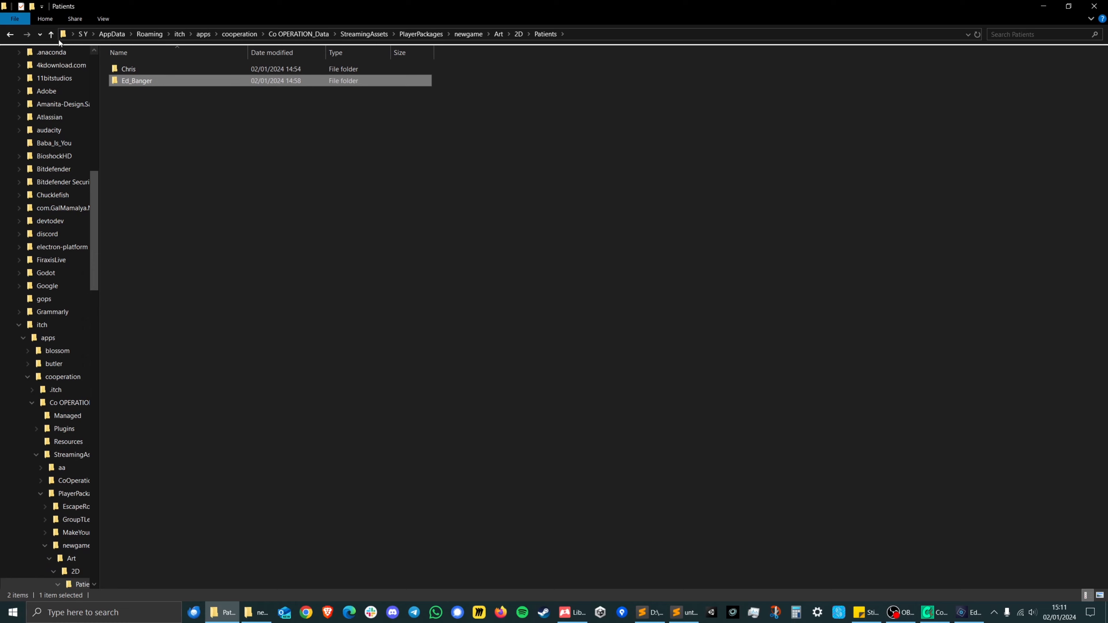
{"action": "left_click", "coordinate": [52, 34]}
{"action": "left_click", "coordinate": [52, 34]}
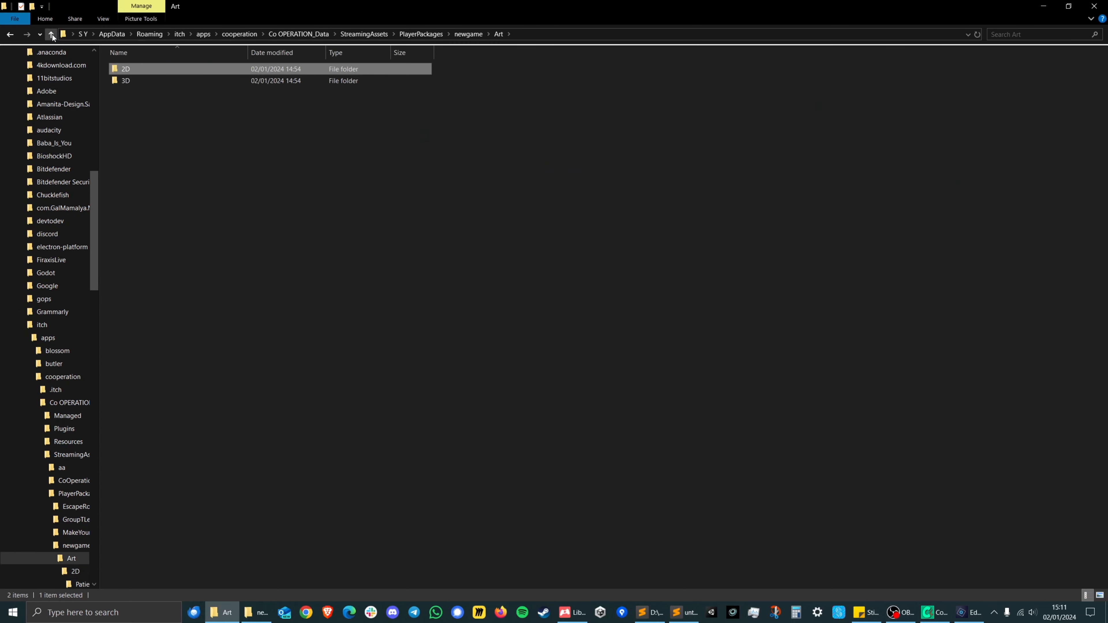
{"action": "left_click", "coordinate": [52, 35]}
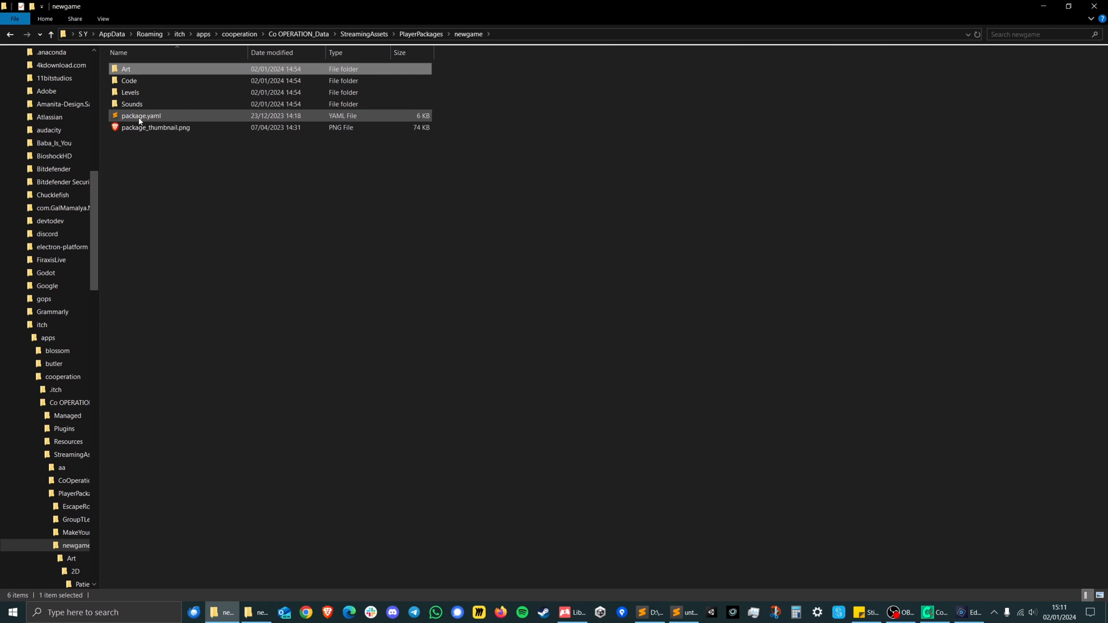
{"action": "left_click", "coordinate": [128, 82]}
{"action": "double_click", "coordinate": [128, 83]}
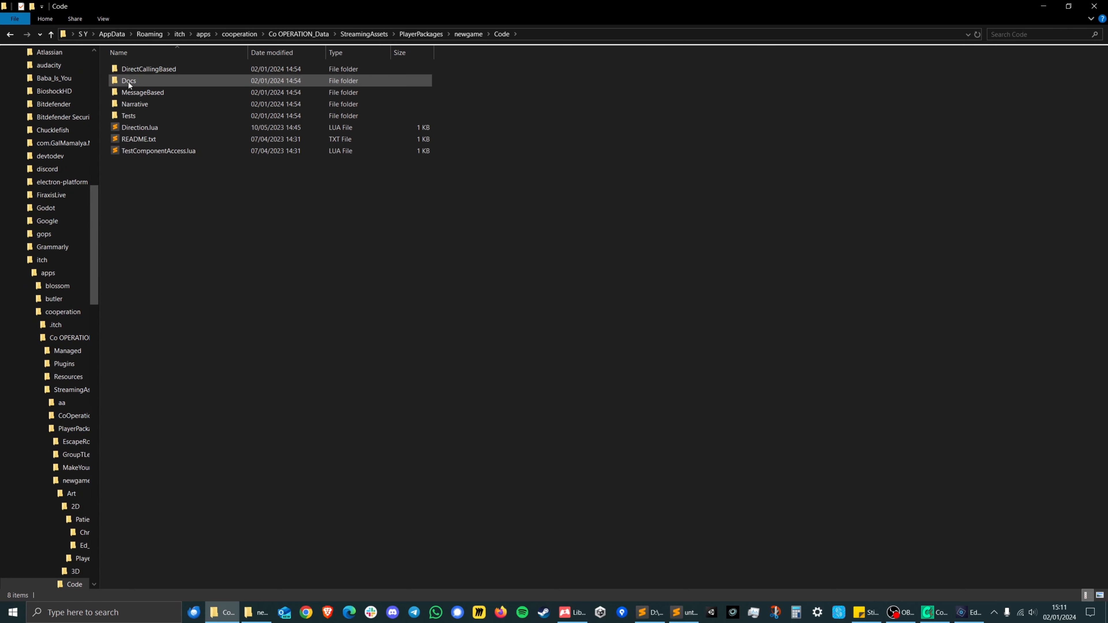
{"action": "left_click", "coordinate": [47, 35]}
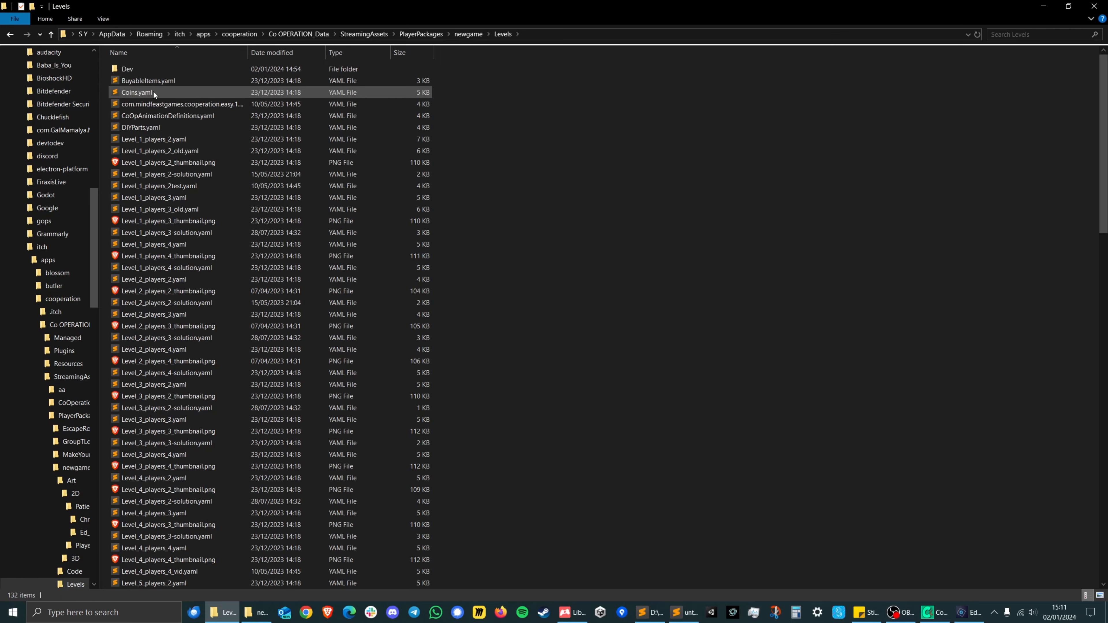
Find LevelsShared.yaml in the Levels folder and open it in Sublime Text.
{"action": "mouse_move", "coordinate": [1104, 162]}
{"action": "left_mouse_down"}
{"action": "mouse_move", "coordinate": [1101, 491]}
{"action": "mouse_move", "coordinate": [1102, 144]}
{"action": "left_mouse_up"}
{"action": "left_click", "coordinate": [160, 198]}
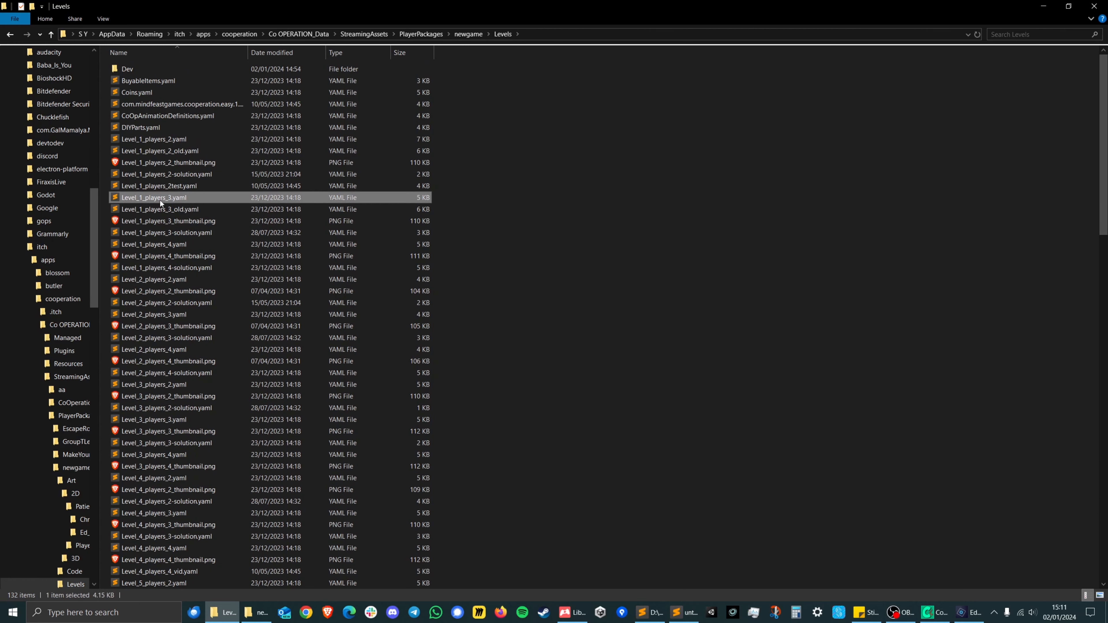
{"action": "left_click", "coordinate": [158, 245]}
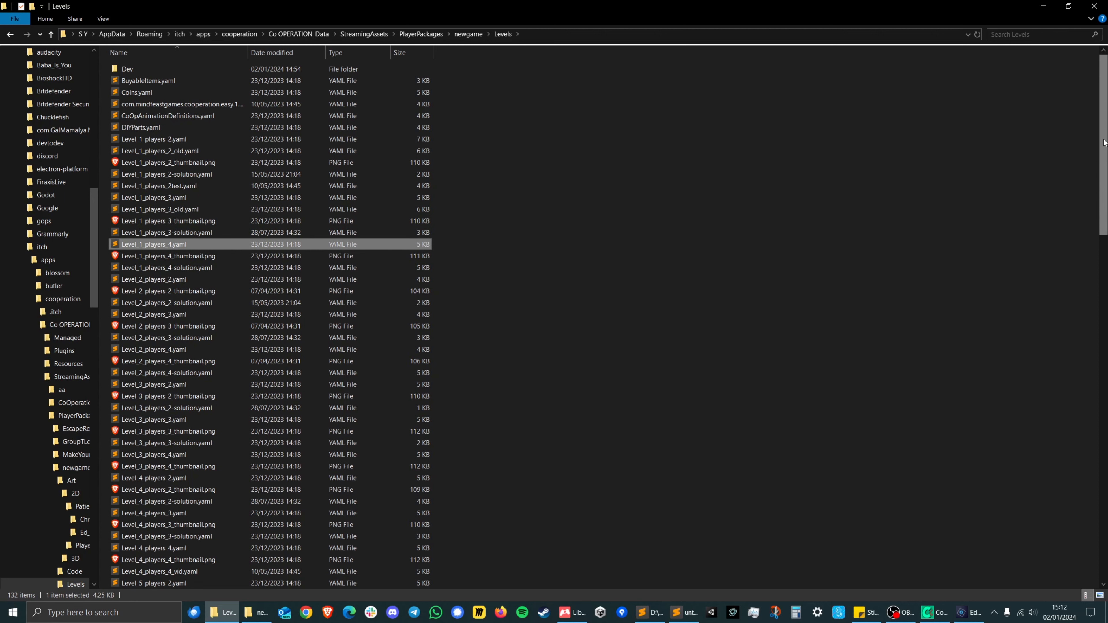
{"action": "scroll", "coordinate": [1105, 143], "scroll_direction": "down", "scroll_amount": 20}
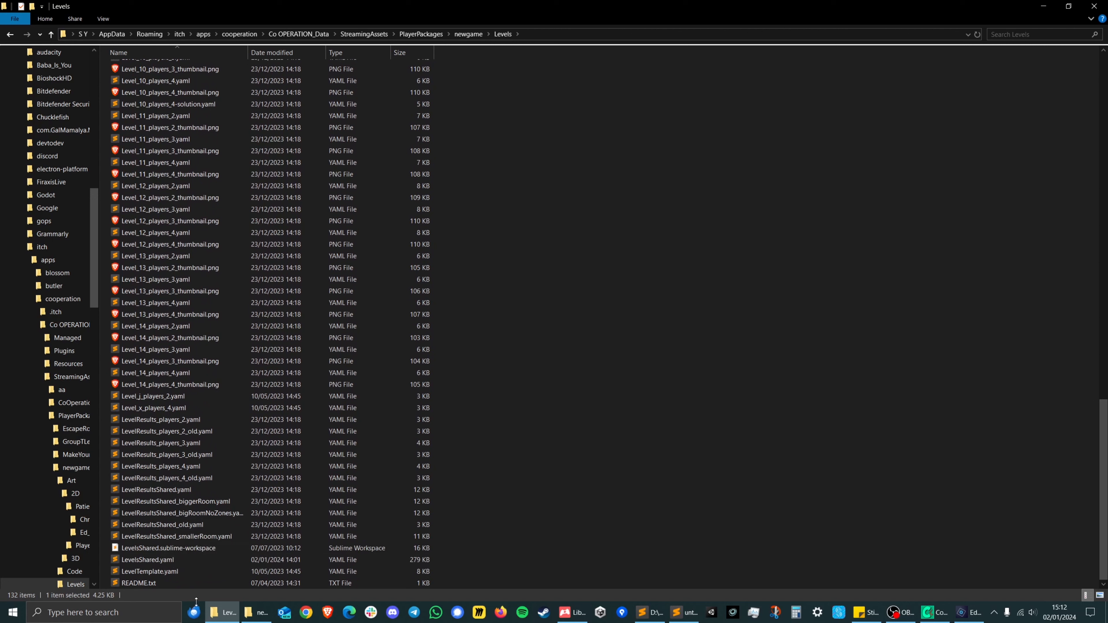
{"action": "left_click", "coordinate": [144, 560]}
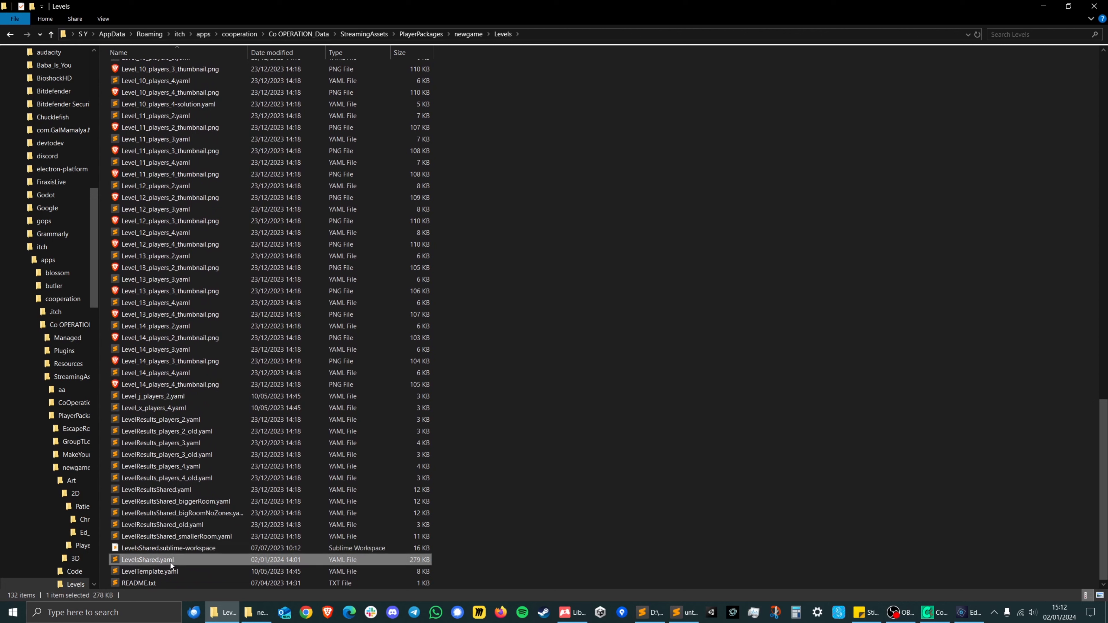
{"action": "double_click", "coordinate": [126, 561]}
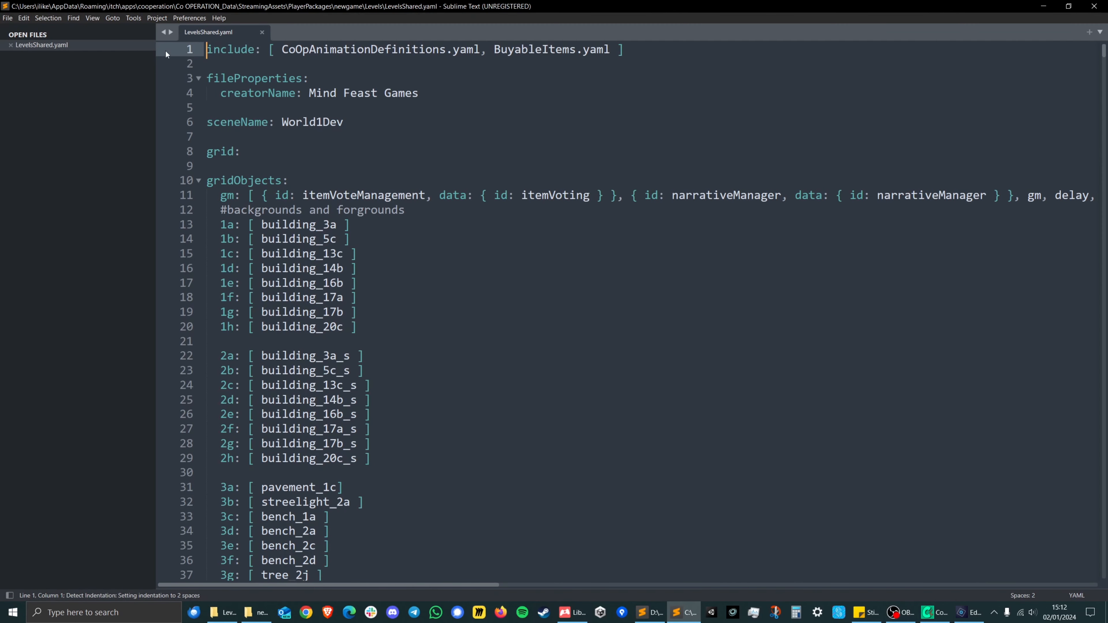
Search the file for edbanger and locate the patient_edBanger definition.
{"action": "left_click", "coordinate": [442, 325]}
{"action": "key", "text": "ctrl+f"}
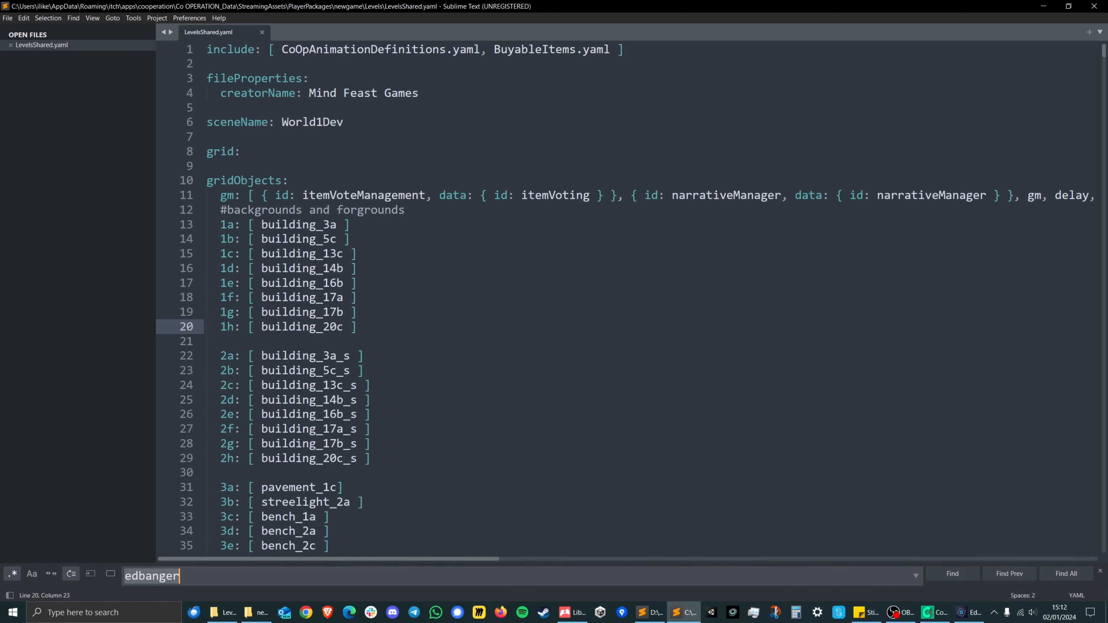
{"action": "type", "text": "edbanger"}
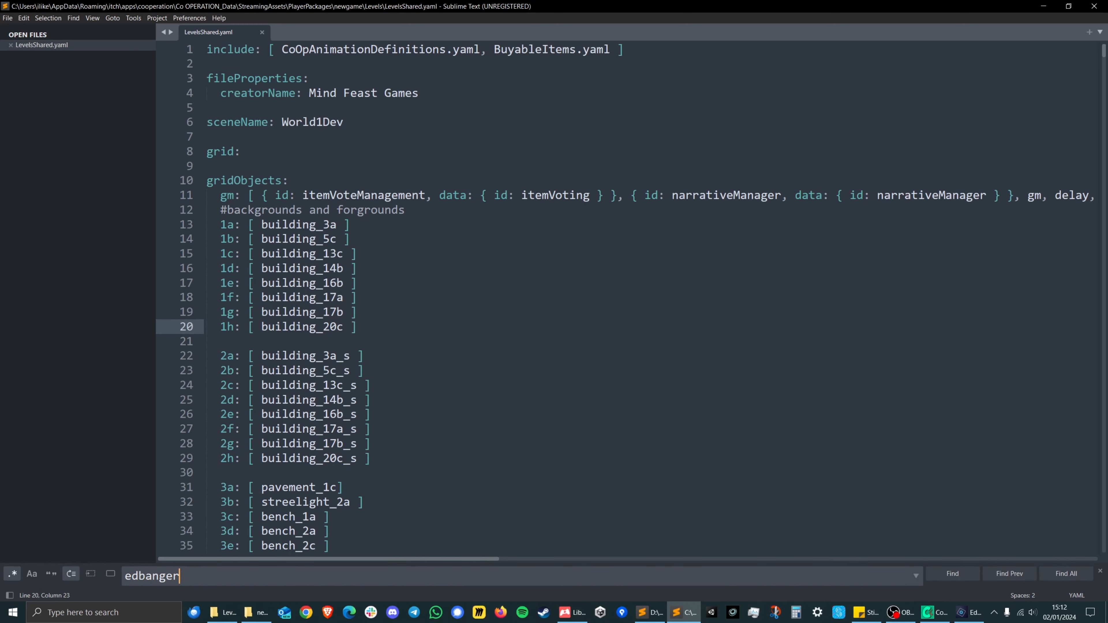
{"action": "scroll", "coordinate": [428, 312], "scroll_direction": "down", "scroll_amount": 2}
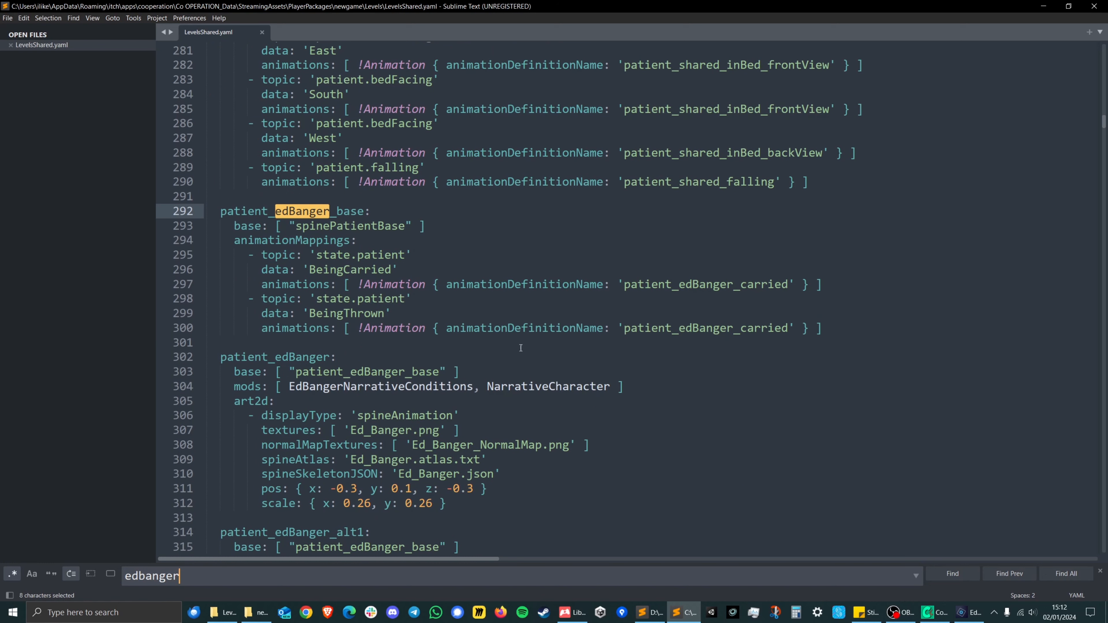
{"action": "mouse_move", "coordinate": [1104, 126]}
{"action": "left_mouse_down"}
{"action": "mouse_move", "coordinate": [1104, 148]}
{"action": "mouse_move", "coordinate": [1103, 123]}
{"action": "left_mouse_up"}
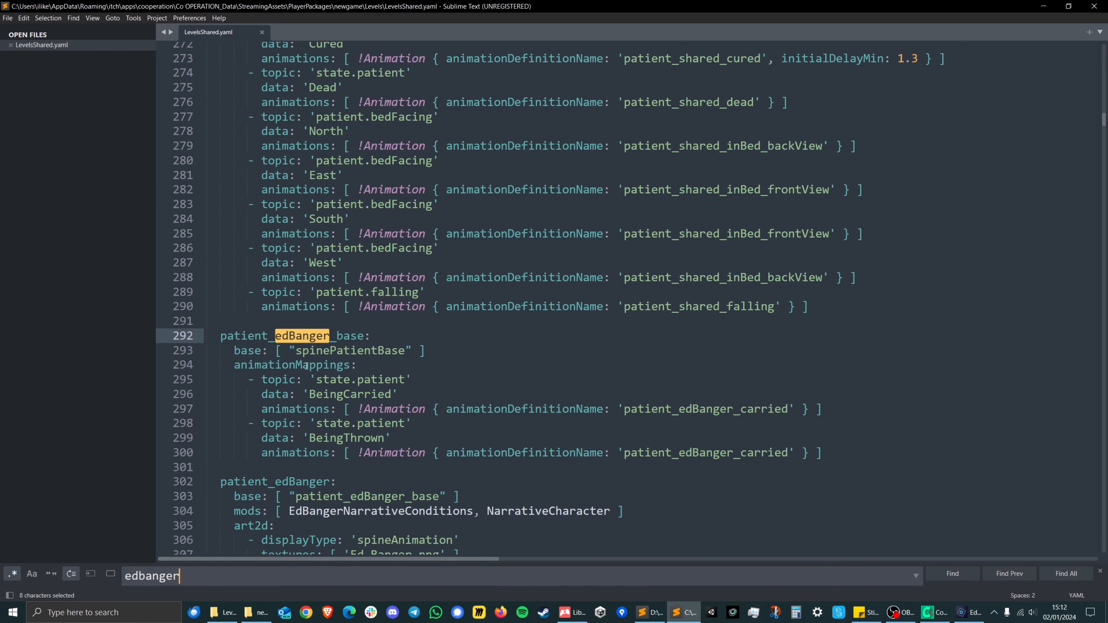
{"action": "scroll", "coordinate": [364, 360], "scroll_direction": "down", "scroll_amount": 4}
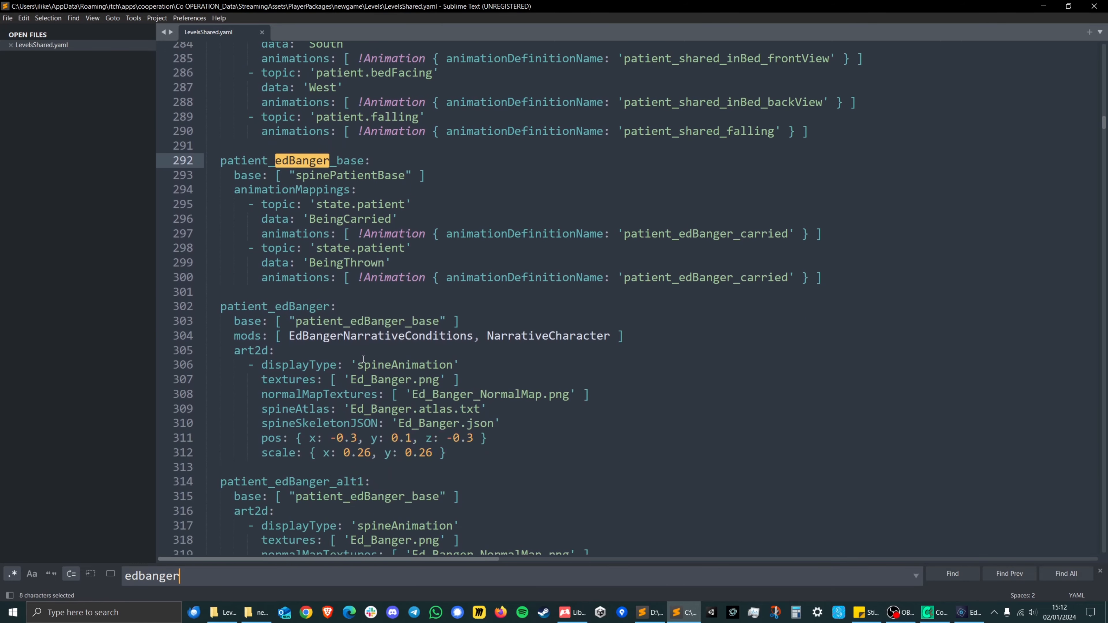
{"action": "scroll", "coordinate": [363, 360], "scroll_direction": "down", "scroll_amount": 1}
{"action": "left_click_drag", "start_coordinate": [227, 263], "coordinate": [268, 263]}
{"action": "left_click", "coordinate": [324, 262]}
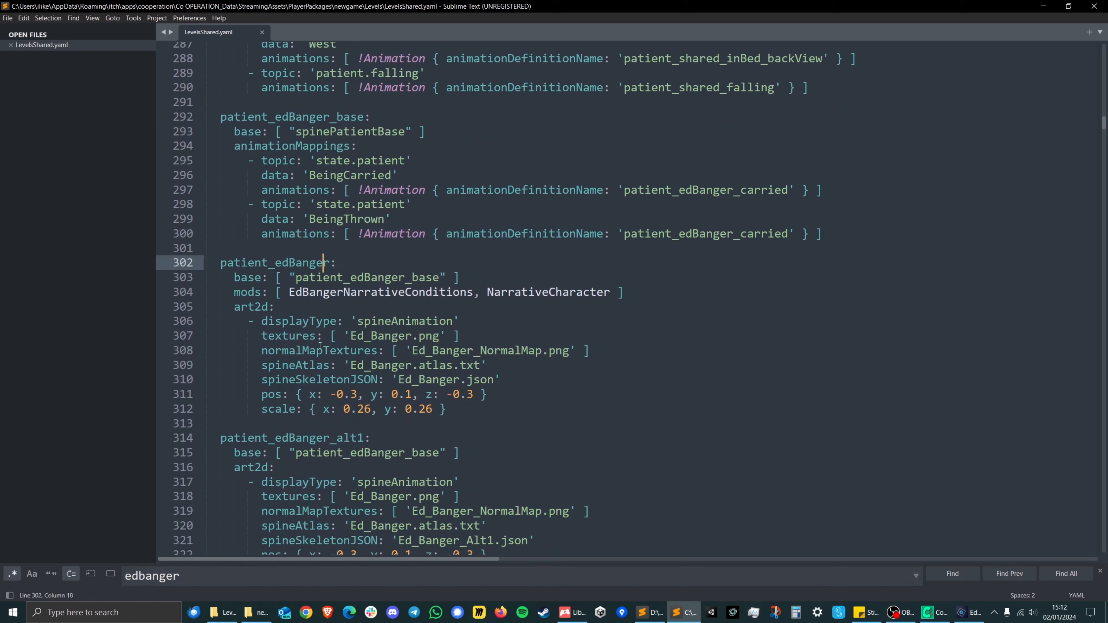
Set the patient_edBanger scale to x: 1.26 and y: 1.26.
{"action": "left_click", "coordinate": [266, 410]}
{"action": "left_click_drag", "start_coordinate": [343, 409], "coordinate": [433, 410]}
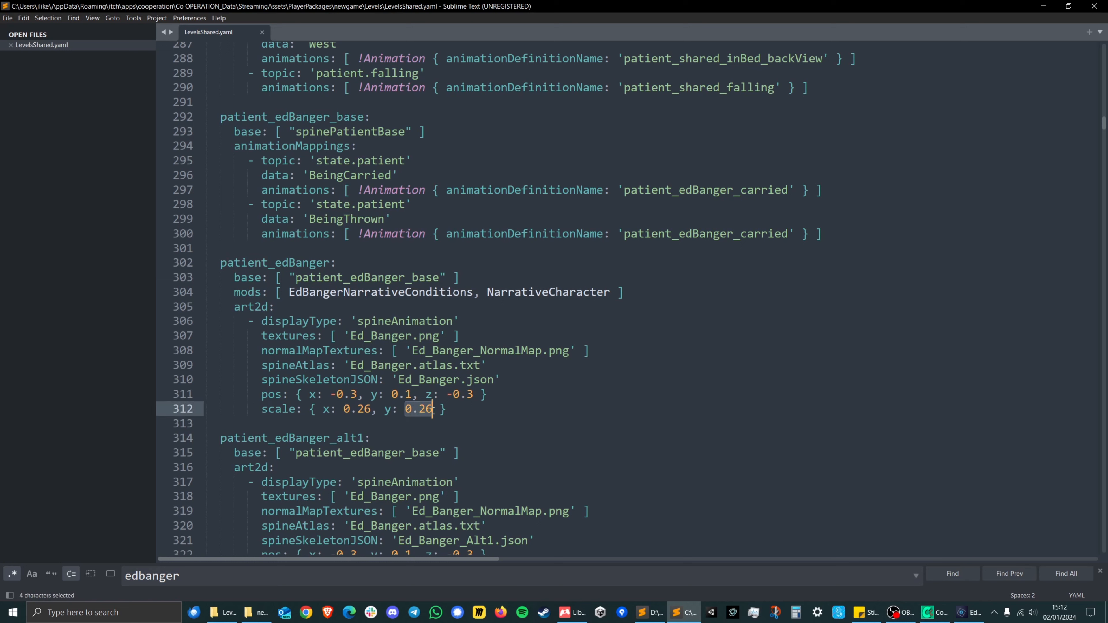
{"action": "left_click", "coordinate": [350, 409]}
{"action": "key", "text": "BackSpace"}
{"action": "type", "text": "1"}
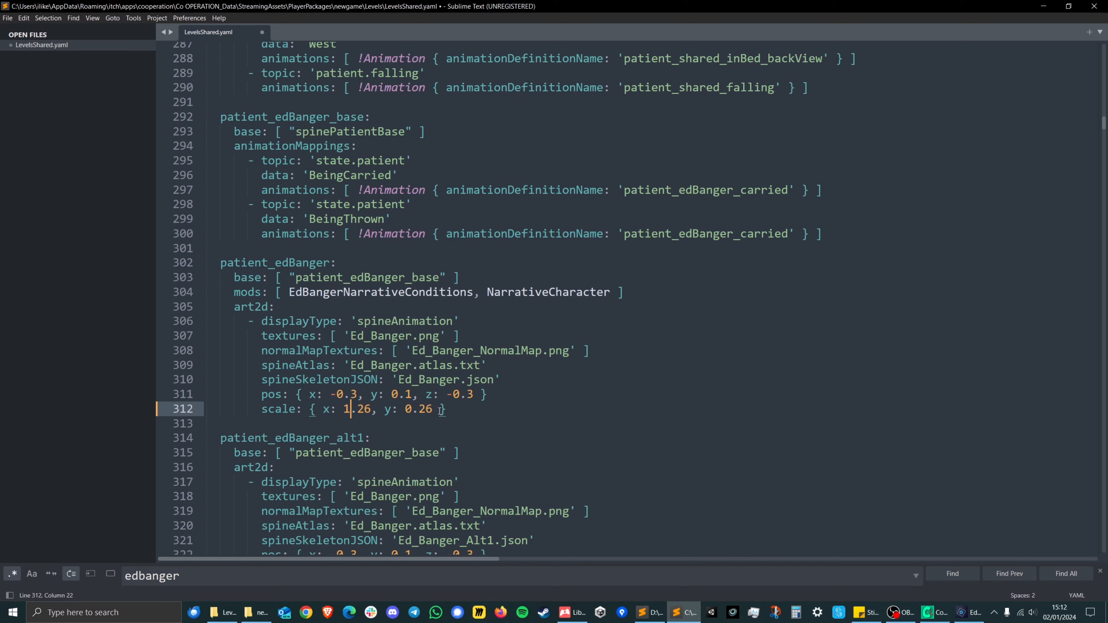
{"action": "left_click", "coordinate": [412, 406]}
{"action": "key", "text": "BackSpace"}
{"action": "type", "text": "1"}
Paste spineJSONColourOverride: '#ffffff' on a new line below spineSkeletonJSON in patient_edBanger and save the file.
{"action": "left_click", "coordinate": [522, 380]}
{"action": "key", "text": "Return"}
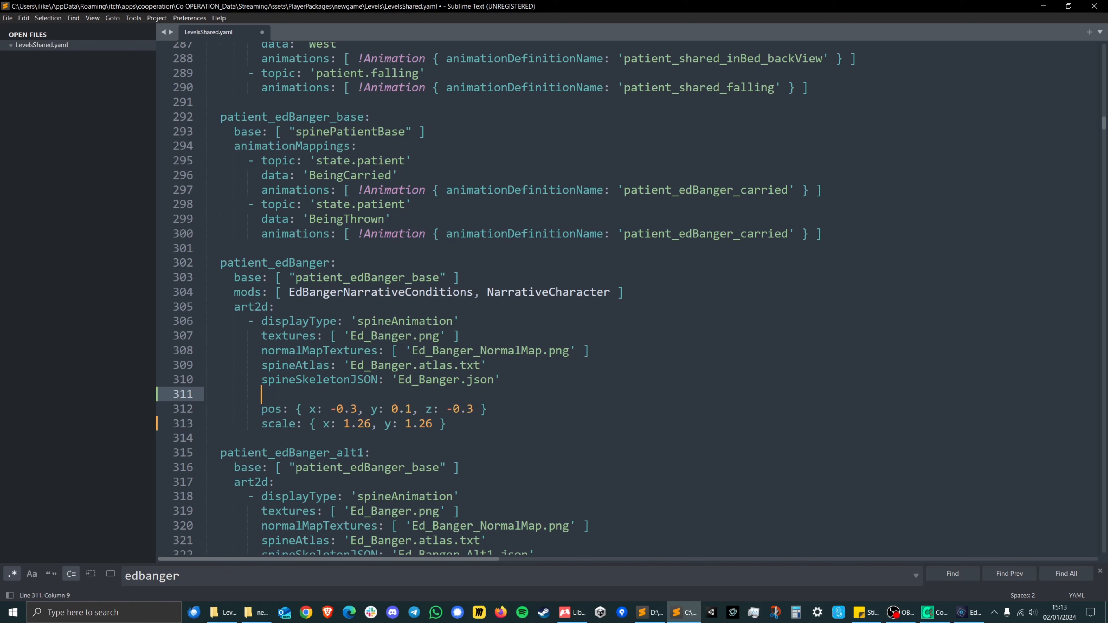
{"action": "type", "text": "spineJSONColourOverride: '#ffffff'"}
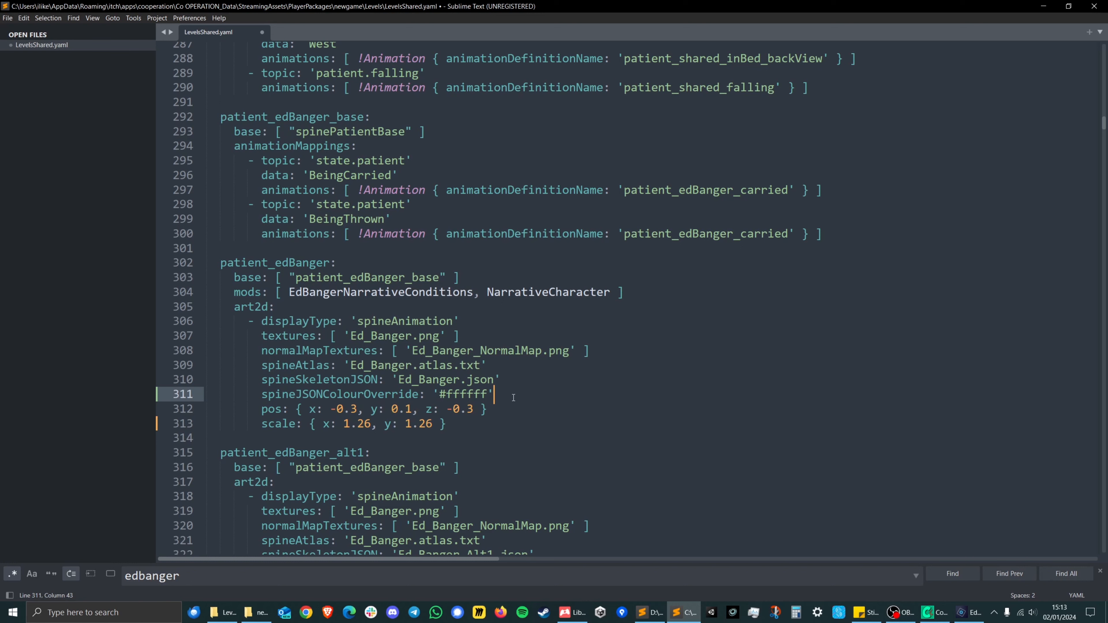
{"action": "key", "text": "ctrl+s"}
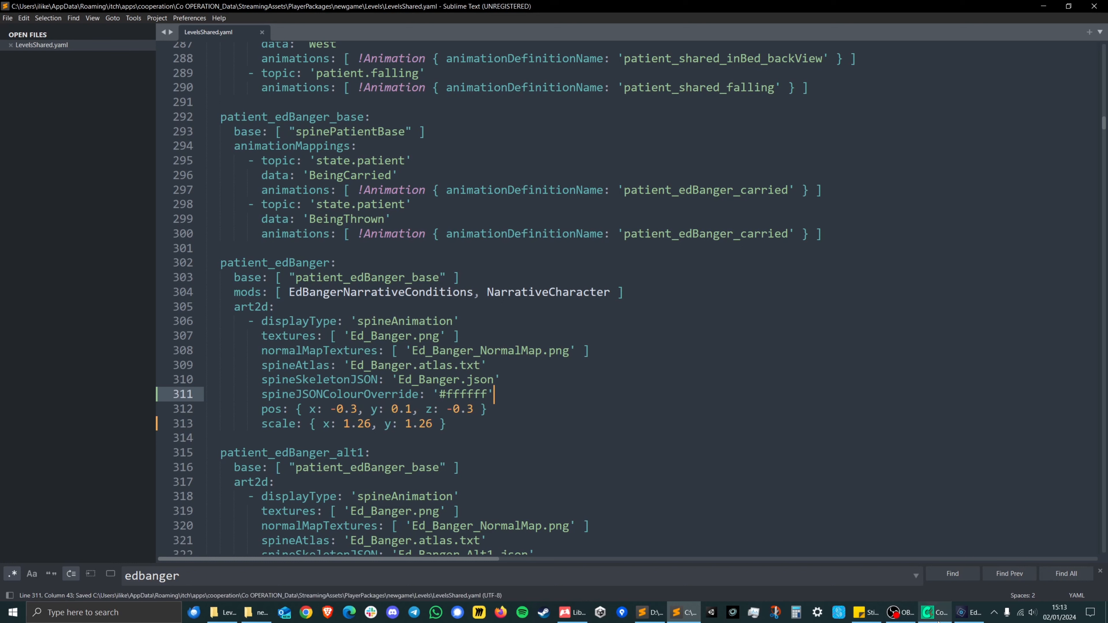
Switch to Co OPERATION, reload Level_5_players_2.yaml and advance the replay phases to check the rescaled, colour-overridden patient.
{"action": "left_click", "coordinate": [933, 613]}
{"action": "left_click", "coordinate": [671, 44]}
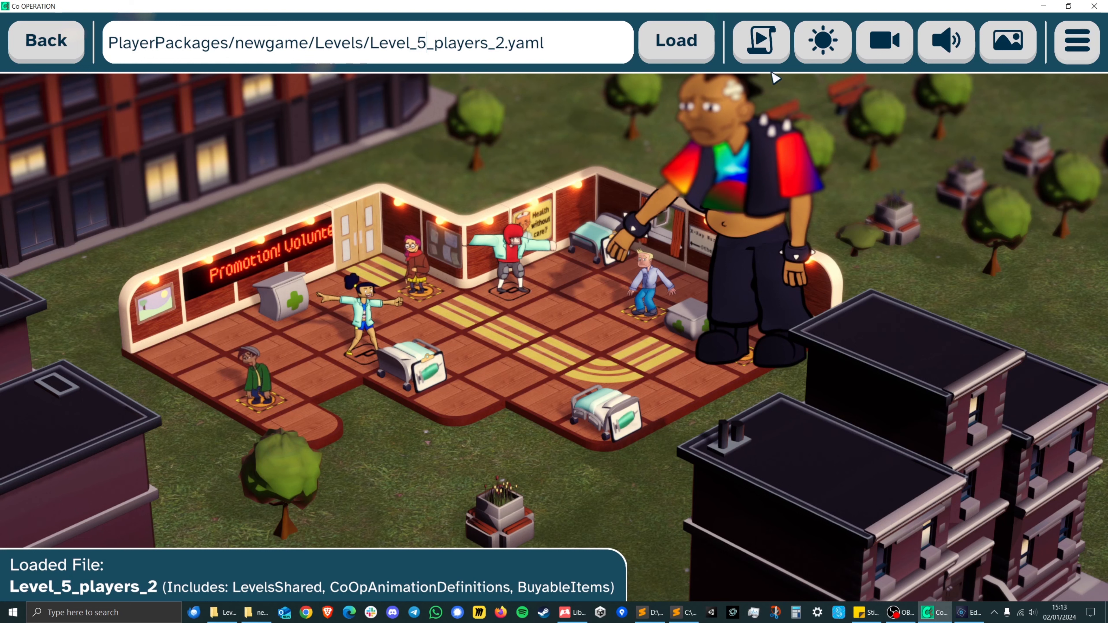
{"action": "left_click", "coordinate": [760, 44]}
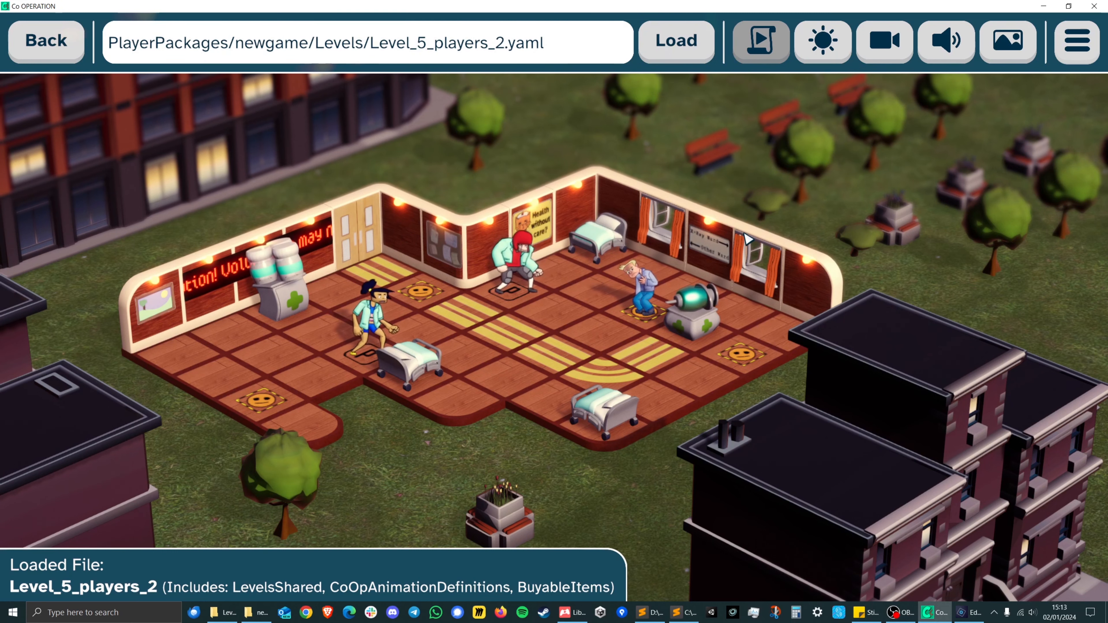
{"action": "left_click", "coordinate": [992, 476]}
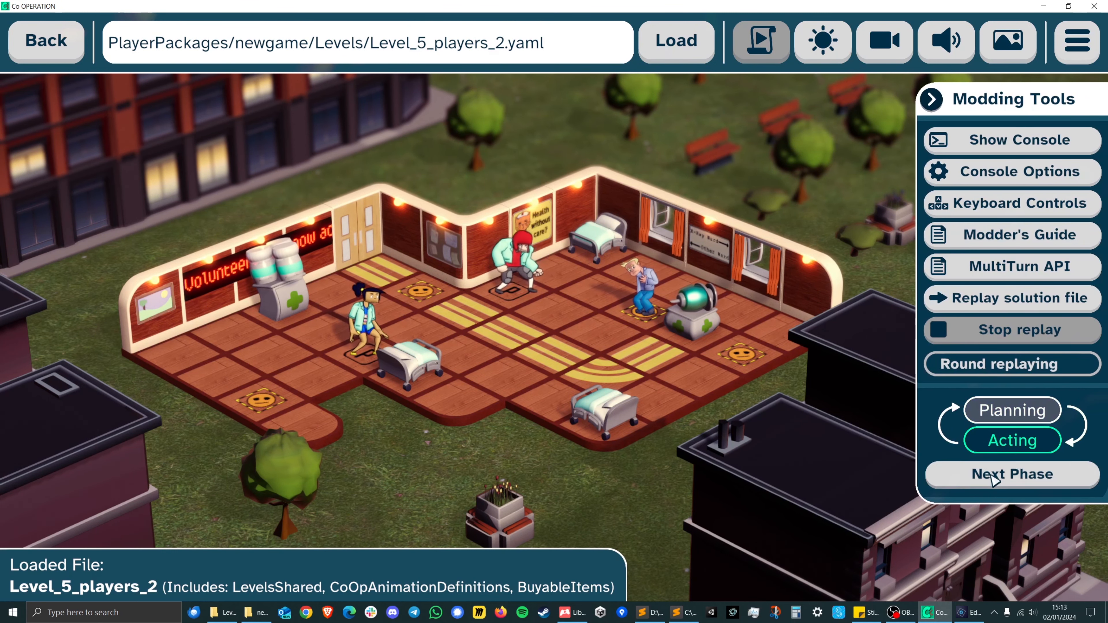
{"action": "left_click", "coordinate": [992, 475]}
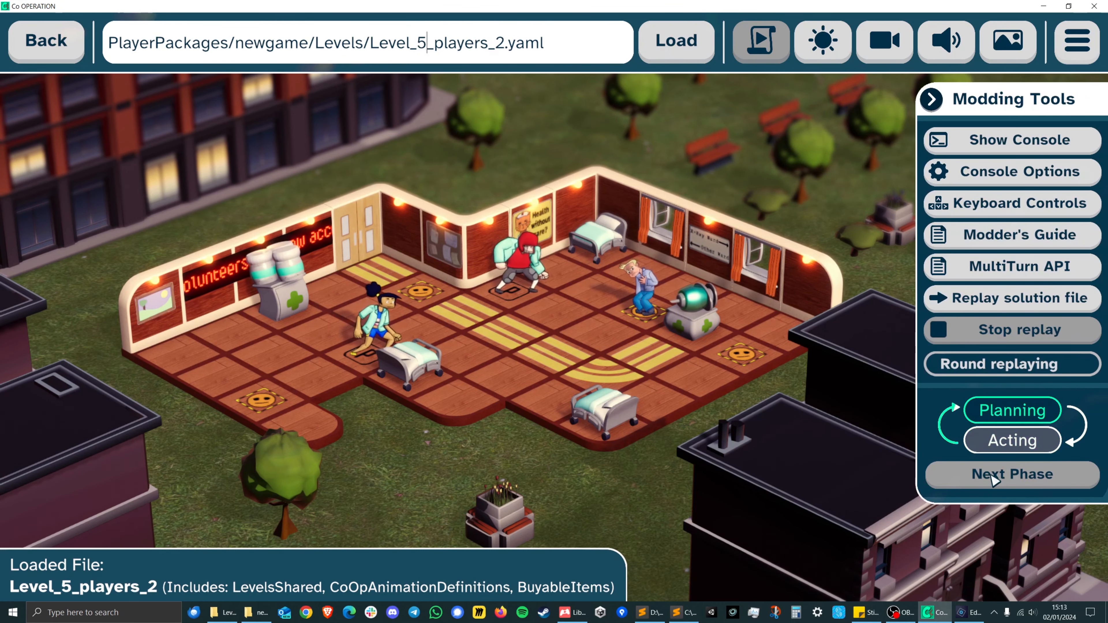